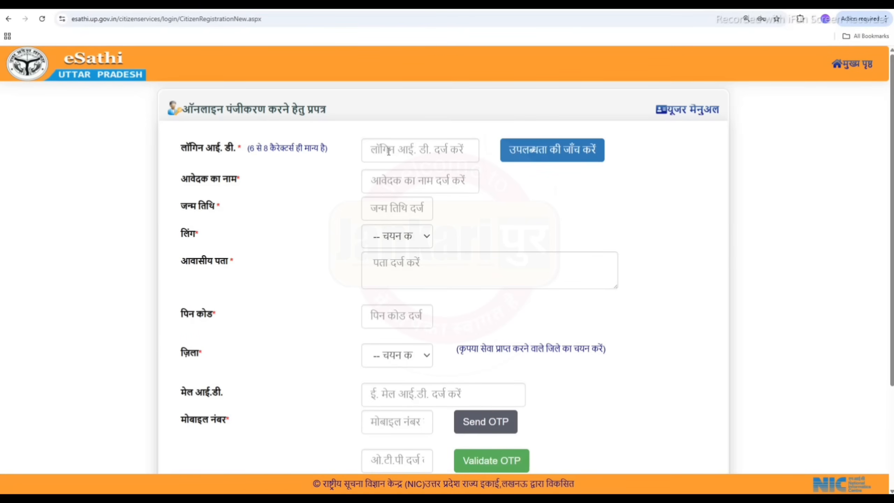
Enter a new login ID and confirm that it is available.
{"action": "left_click", "coordinate": [389, 148]}
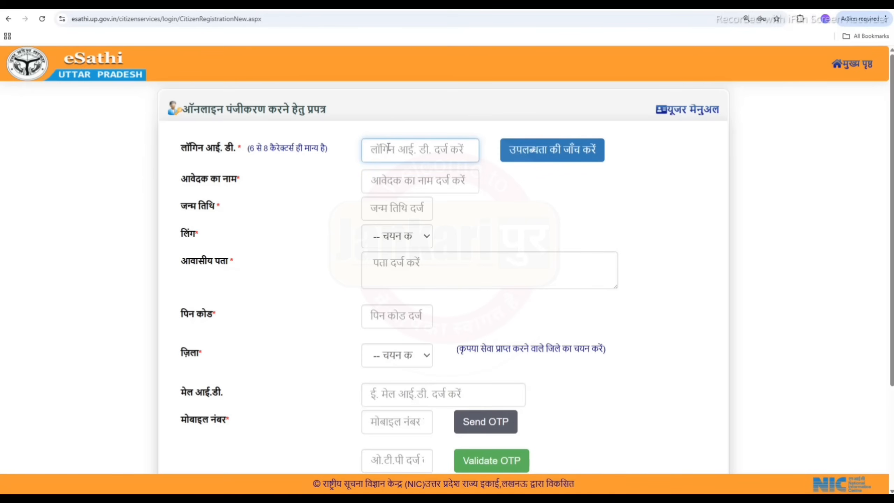
{"action": "type", "text": "ioretu85"}
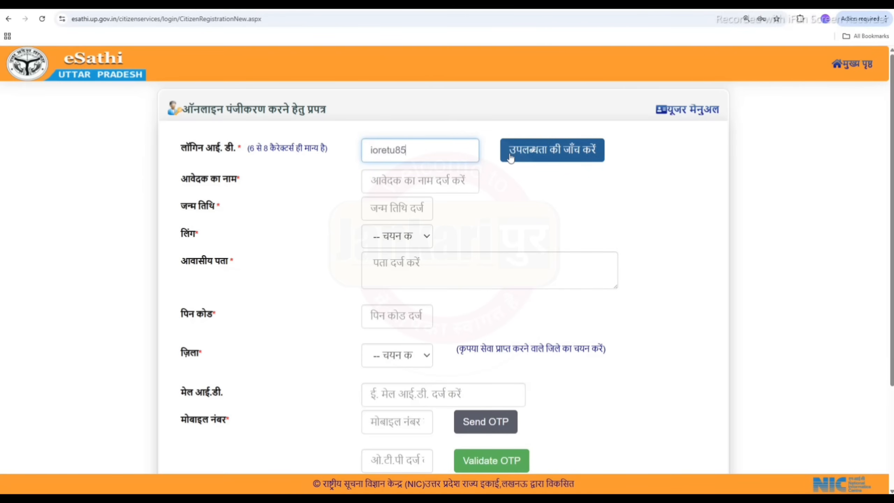
{"action": "left_click", "coordinate": [510, 158]}
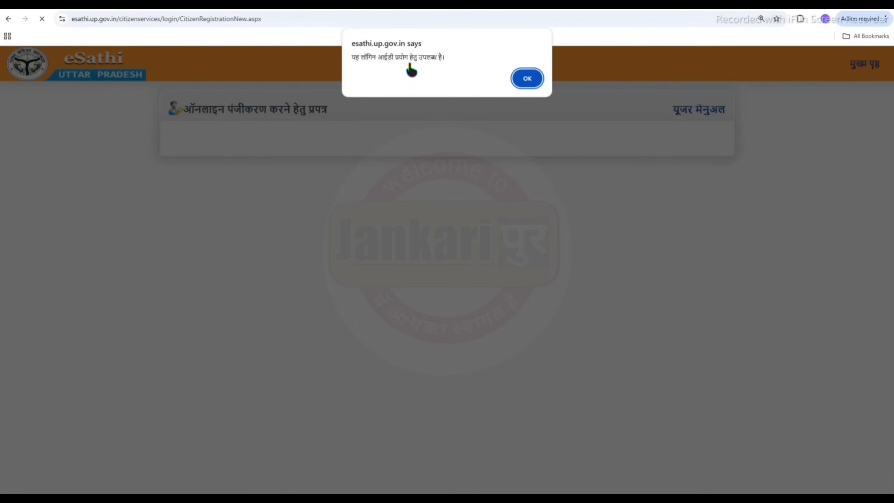
{"action": "left_click", "coordinate": [525, 81]}
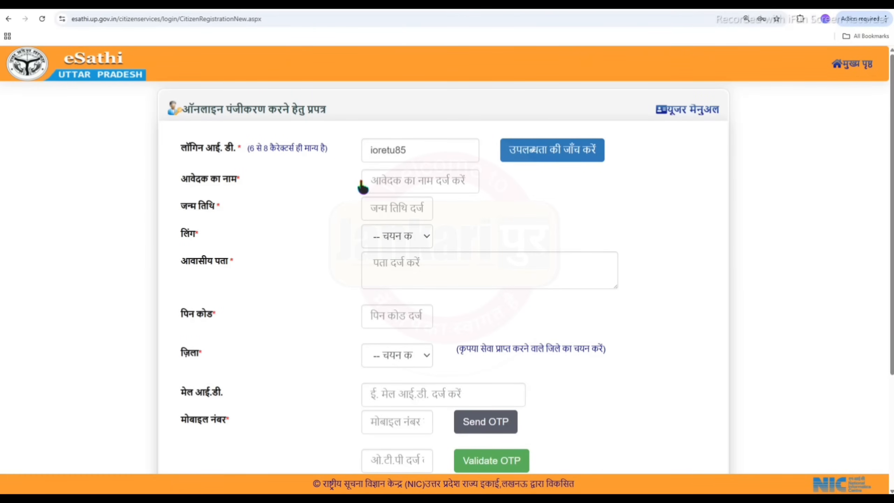
Set gender to पुरुष and district to बरेली on the registration form.
{"action": "left_click", "coordinate": [371, 210]}
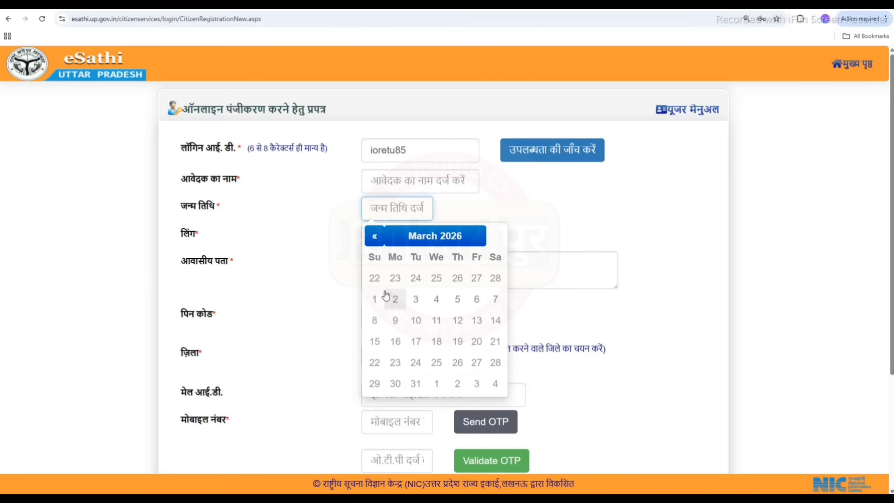
{"action": "left_click", "coordinate": [322, 268]}
{"action": "left_click", "coordinate": [388, 236]}
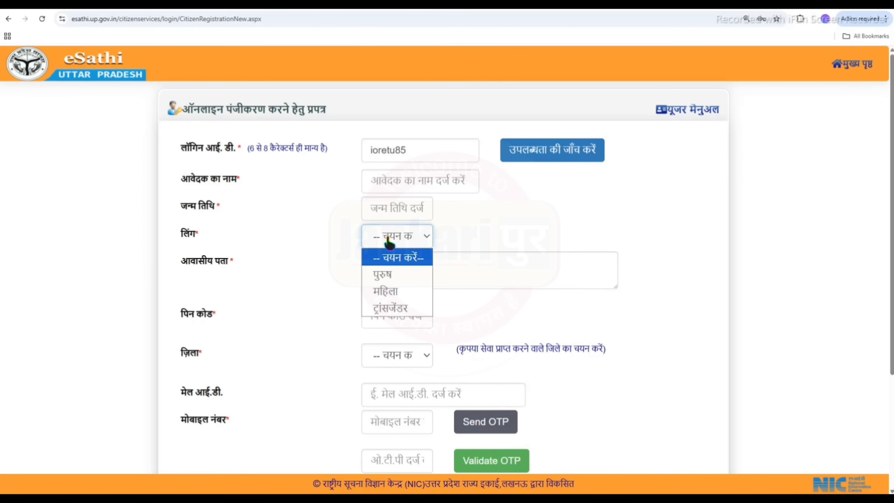
{"action": "left_click", "coordinate": [384, 273]}
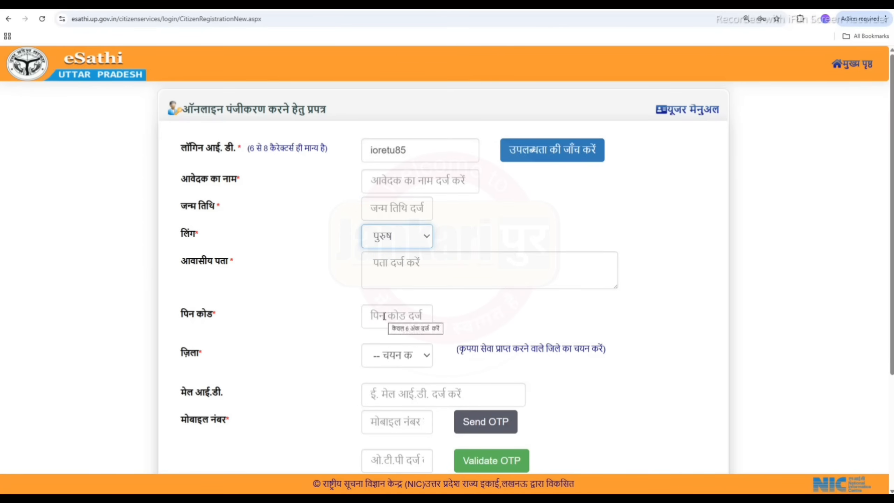
{"action": "left_click", "coordinate": [388, 355]}
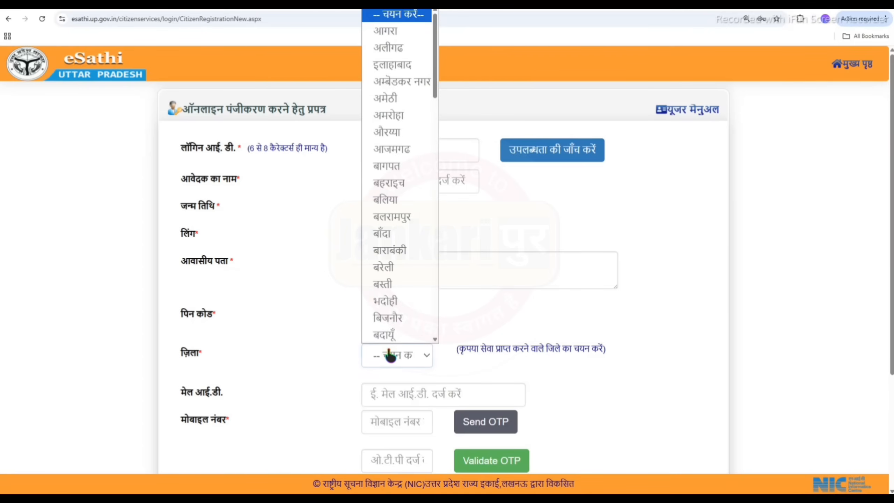
{"action": "left_click", "coordinate": [388, 268]}
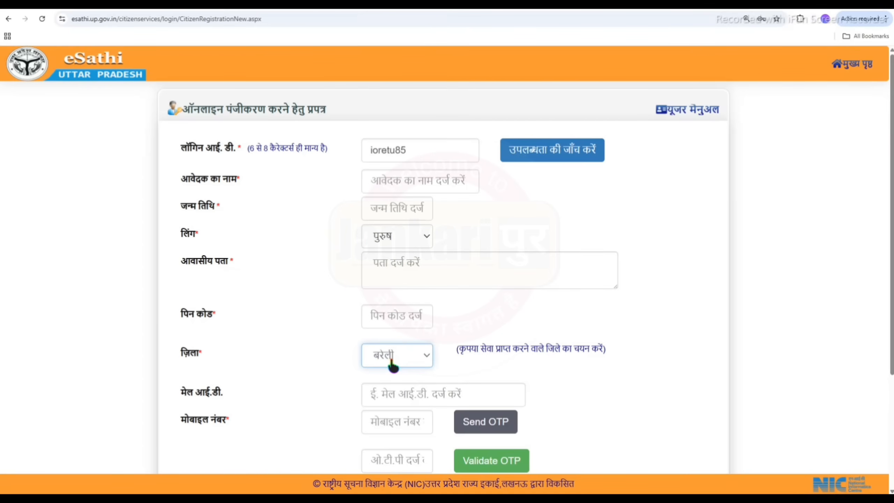
{"action": "scroll", "coordinate": [393, 365], "scroll_direction": "down", "scroll_amount": 4}
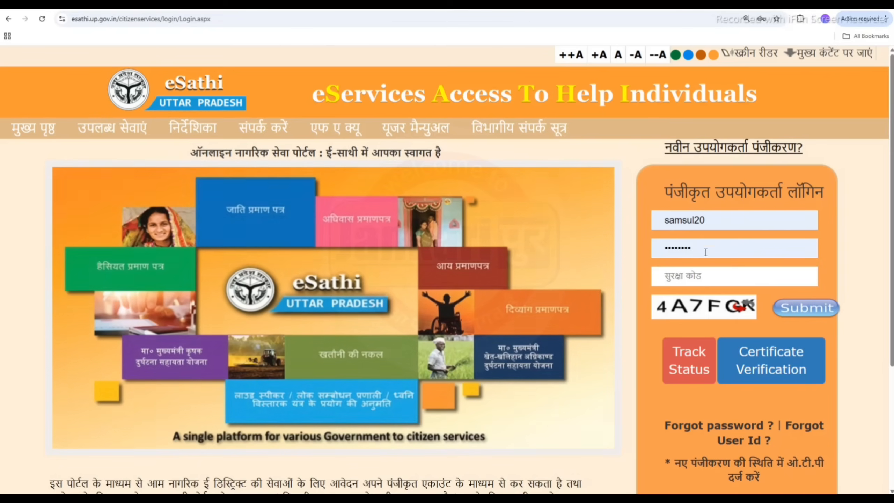
Log in and browse the E-SATHI SERVICES panels listing the certificate services.
{"action": "left_click", "coordinate": [814, 310]}
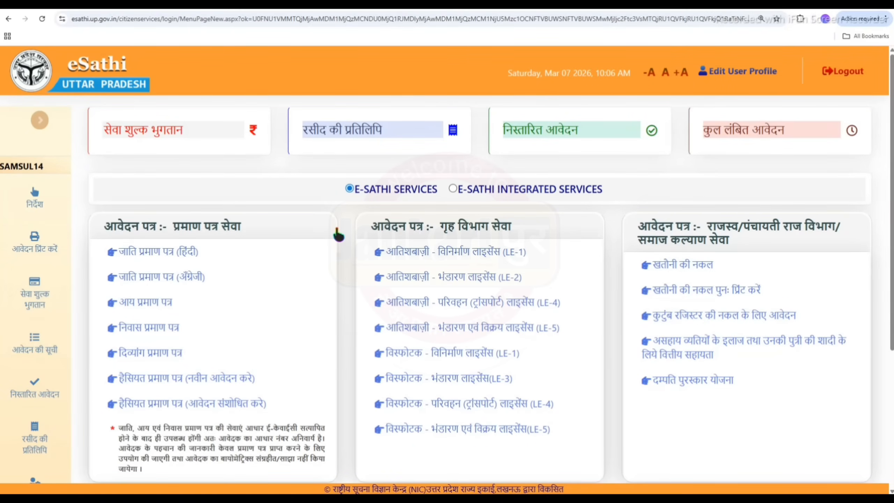
{"action": "scroll", "coordinate": [339, 234], "scroll_direction": "down", "scroll_amount": 4}
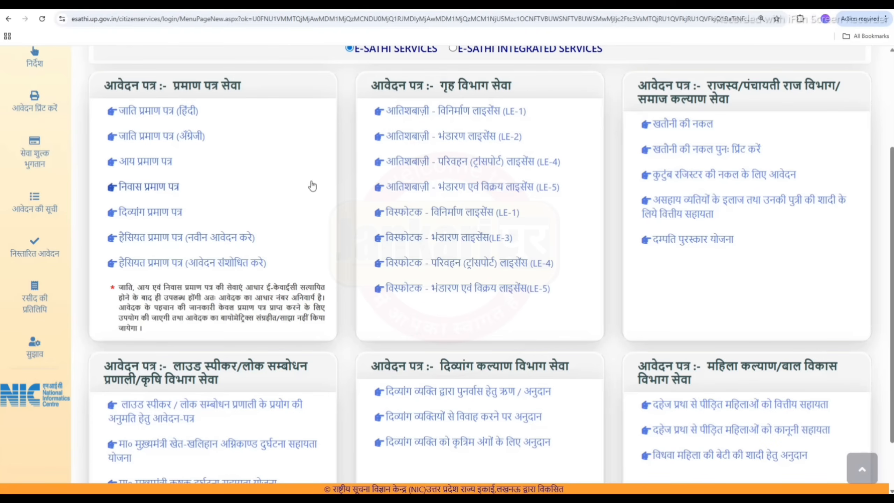
{"action": "scroll", "coordinate": [312, 186], "scroll_direction": "up", "scroll_amount": 4}
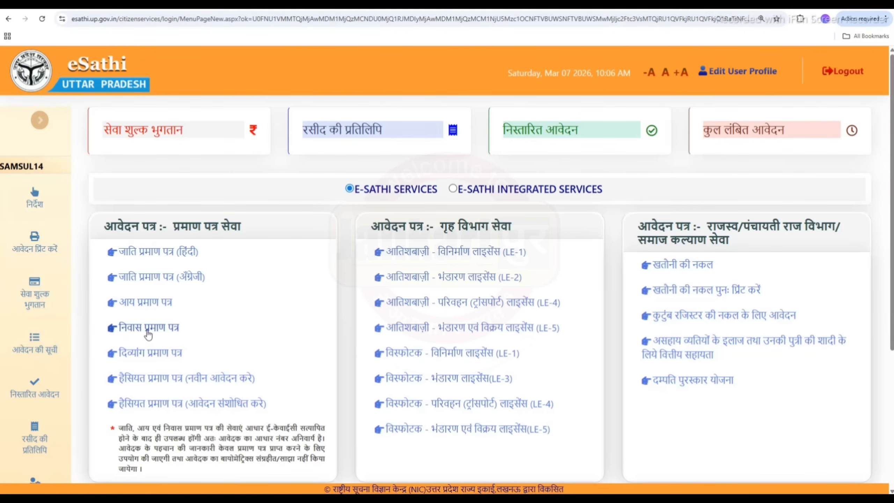
Start a निवास प्रमाण पत्र application and verify Aadhaar with the security code, consent and OTP.
{"action": "left_click", "coordinate": [146, 330]}
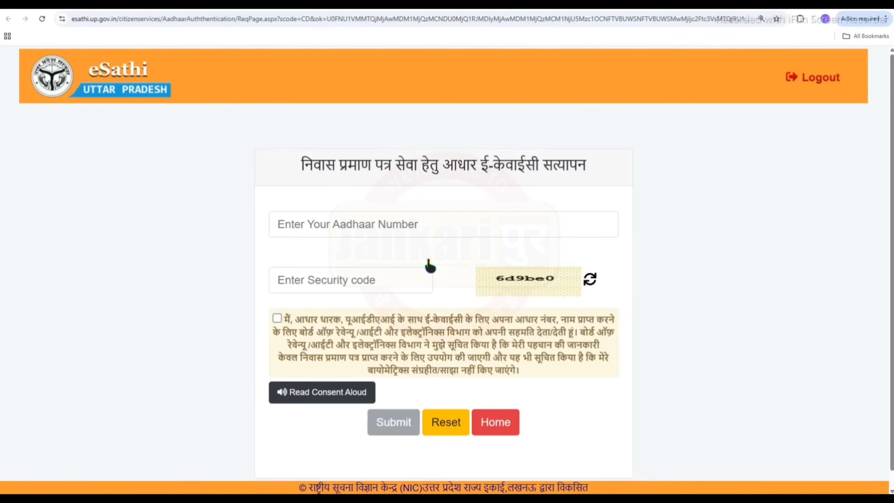
{"action": "left_click", "coordinate": [347, 224]}
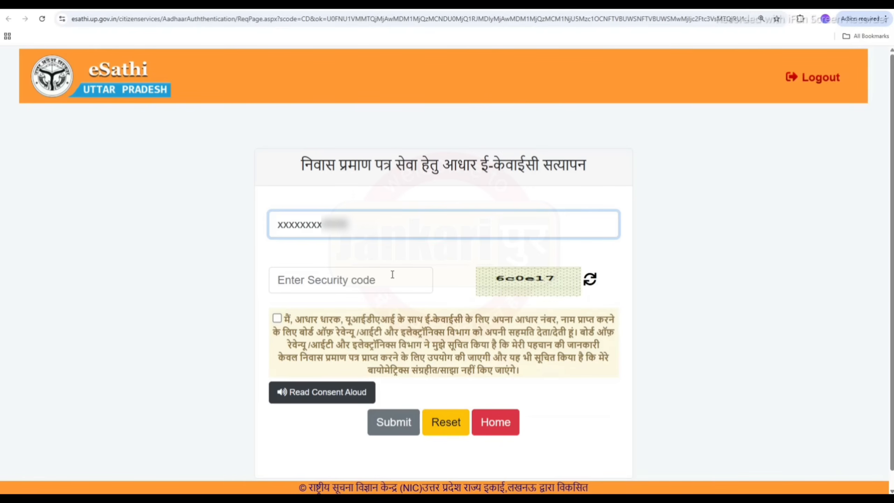
{"action": "left_click", "coordinate": [393, 275]}
{"action": "type", "text": "6c0e17"}
{"action": "left_click", "coordinate": [277, 318]}
{"action": "left_click", "coordinate": [394, 430]}
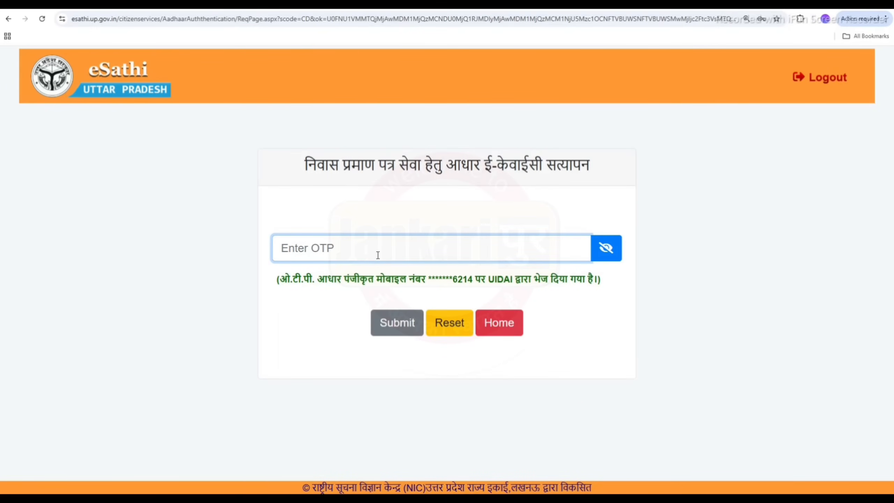
{"action": "key", "text": "ctrl+v"}
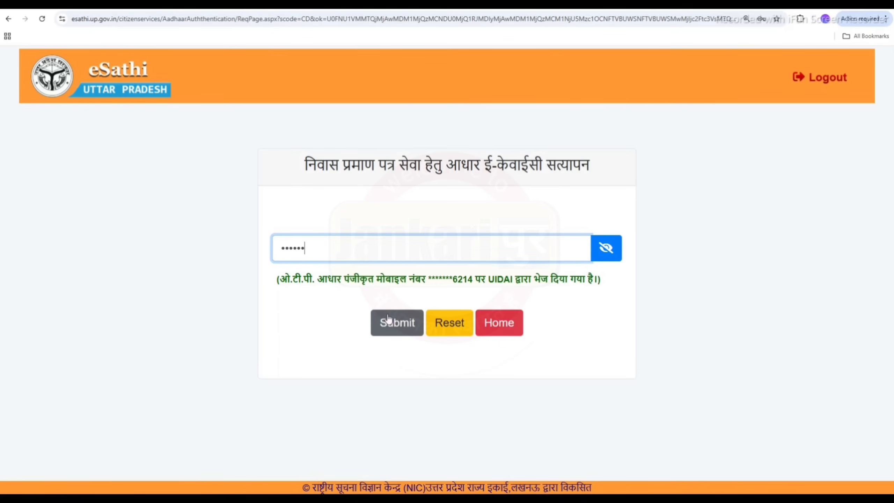
{"action": "left_click", "coordinate": [389, 319]}
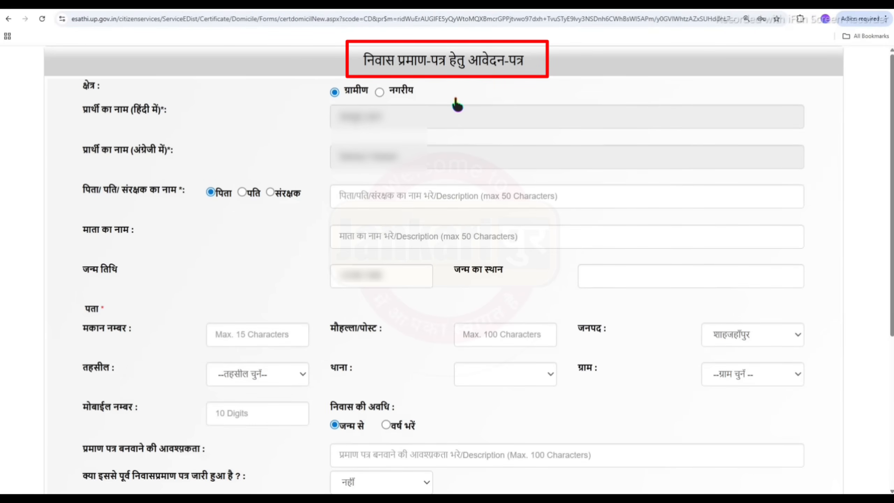
Set the tehsil to तिलहर and choose the applicant's village on the domicile form.
{"action": "left_click_drag", "start_coordinate": [364, 59], "coordinate": [530, 63]}
{"action": "left_click", "coordinate": [572, 59]}
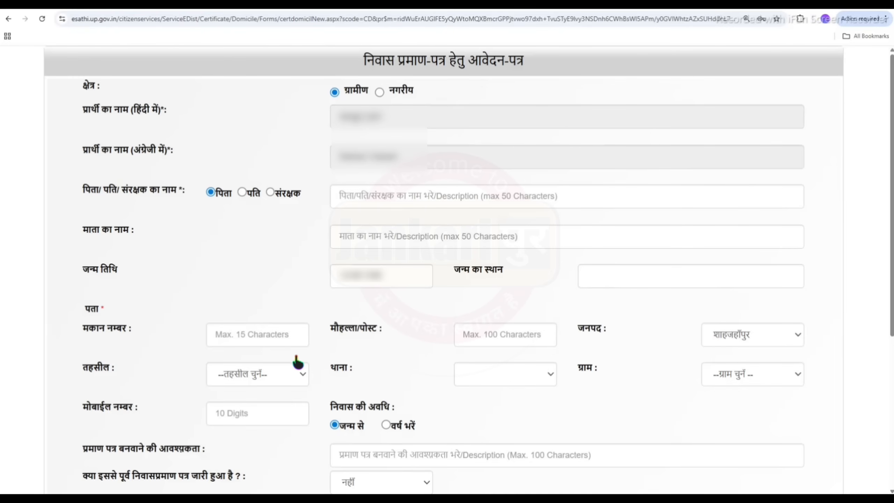
{"action": "left_click", "coordinate": [280, 374]}
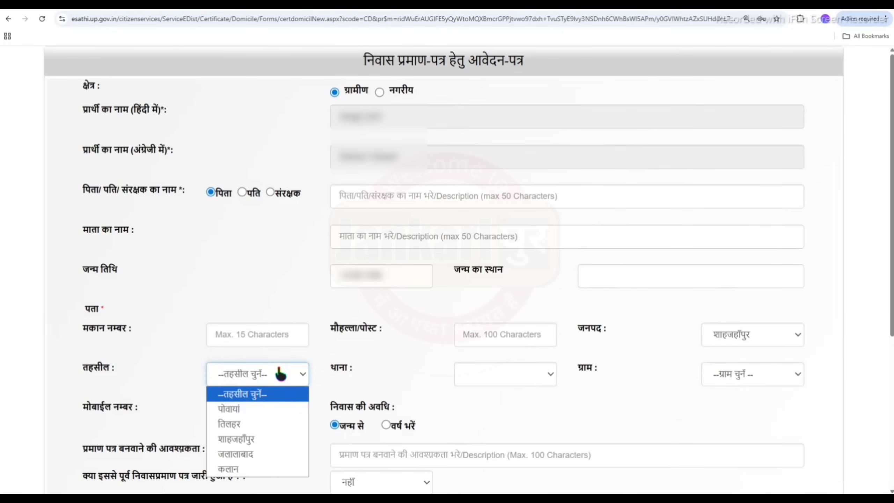
{"action": "left_click", "coordinate": [269, 422]}
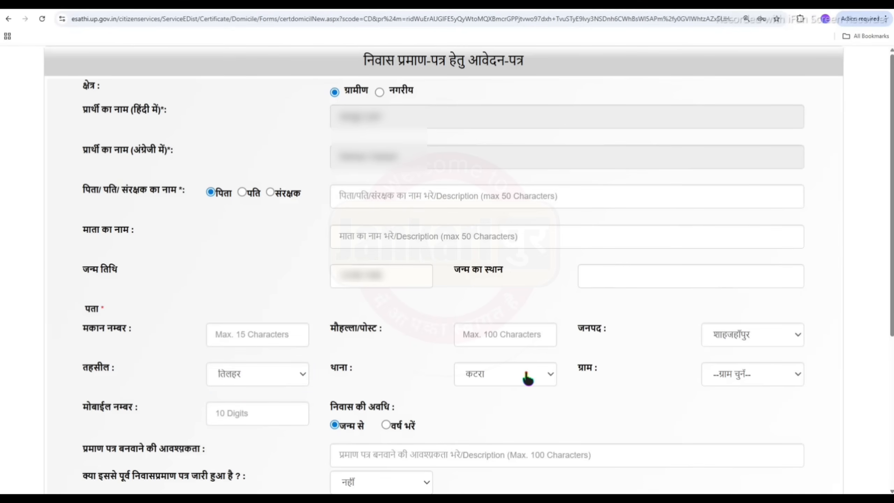
{"action": "left_click", "coordinate": [745, 375]}
{"action": "left_click", "coordinate": [739, 304]}
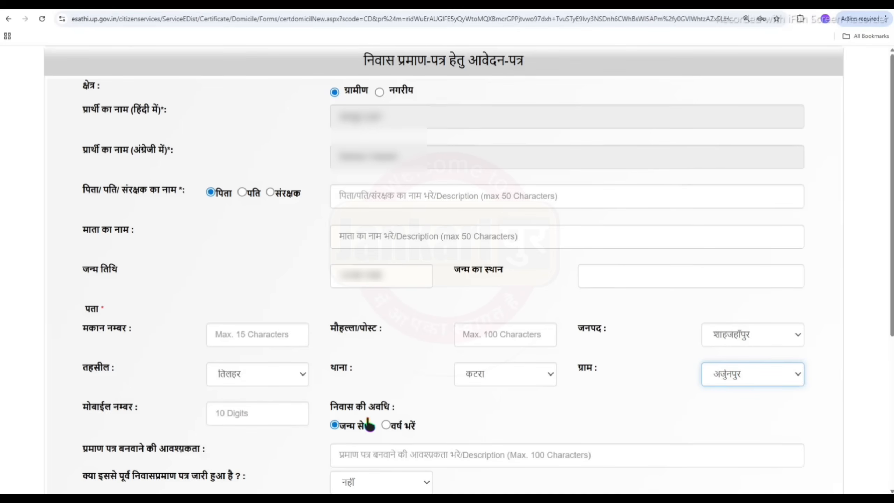
{"action": "left_click_drag", "start_coordinate": [332, 408], "coordinate": [381, 411]}
{"action": "left_click", "coordinate": [445, 416]}
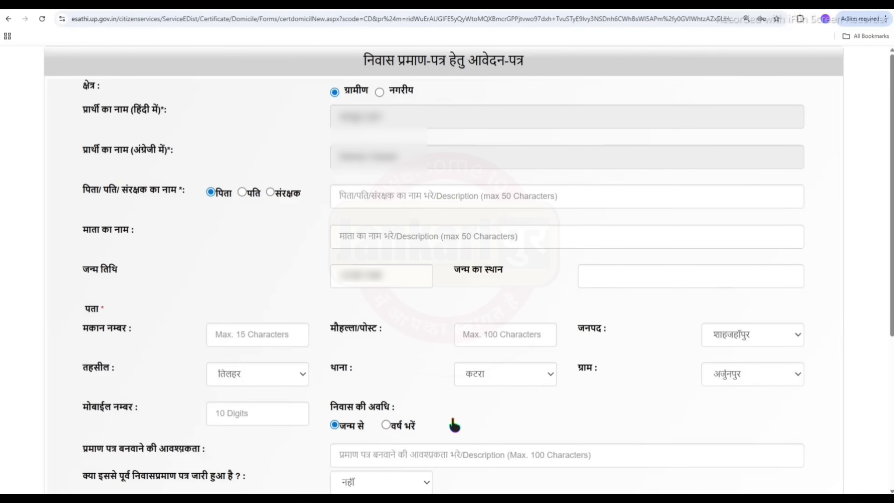
{"action": "scroll", "coordinate": [389, 217], "scroll_direction": "down", "scroll_amount": 5}
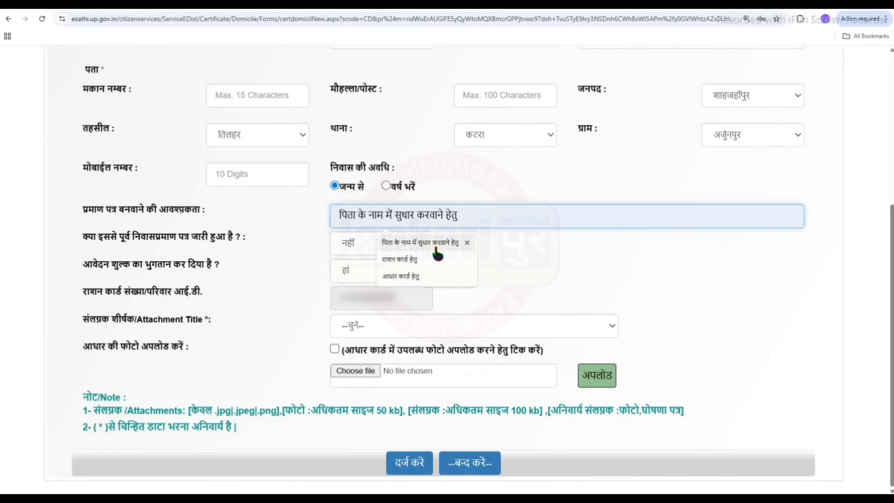
Accept the suggested certificate purpose and answer नहीं to the earlier-certificate question.
{"action": "left_click", "coordinate": [436, 243]}
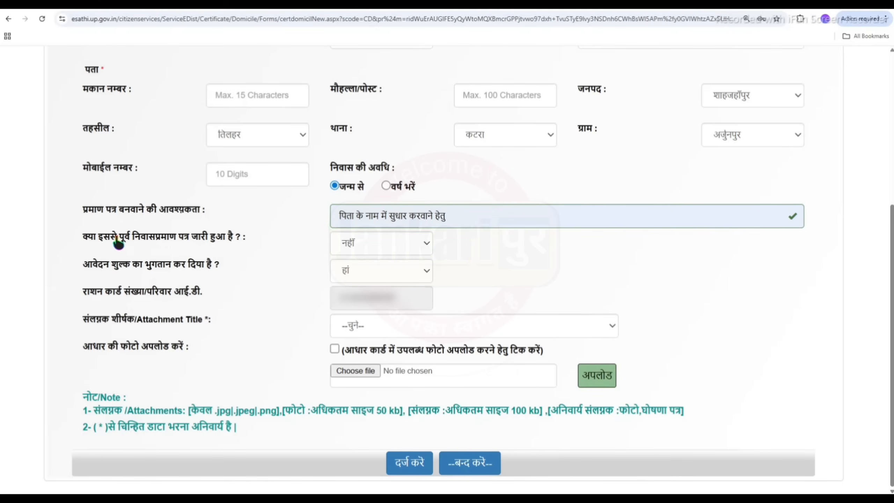
{"action": "left_click_drag", "start_coordinate": [97, 246], "coordinate": [245, 244]}
{"action": "left_click", "coordinate": [274, 267]}
{"action": "left_click", "coordinate": [362, 243]}
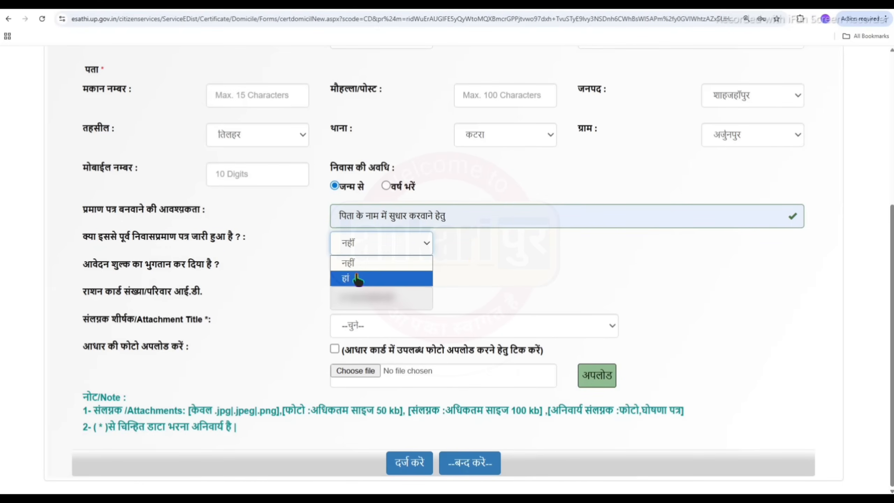
{"action": "left_click", "coordinate": [394, 271]}
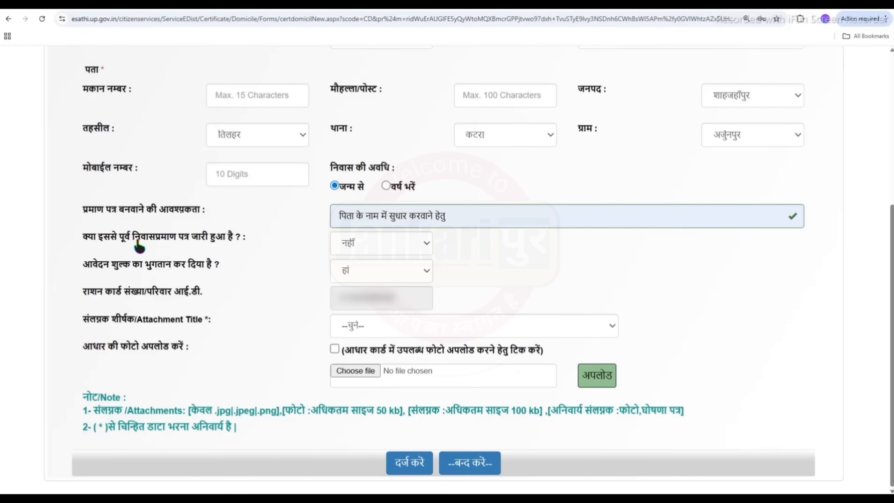
Answer नहीं to whether the application fee has already been paid.
{"action": "left_click_drag", "start_coordinate": [90, 270], "coordinate": [214, 274]}
{"action": "left_click", "coordinate": [186, 271]}
{"action": "left_click", "coordinate": [362, 273]}
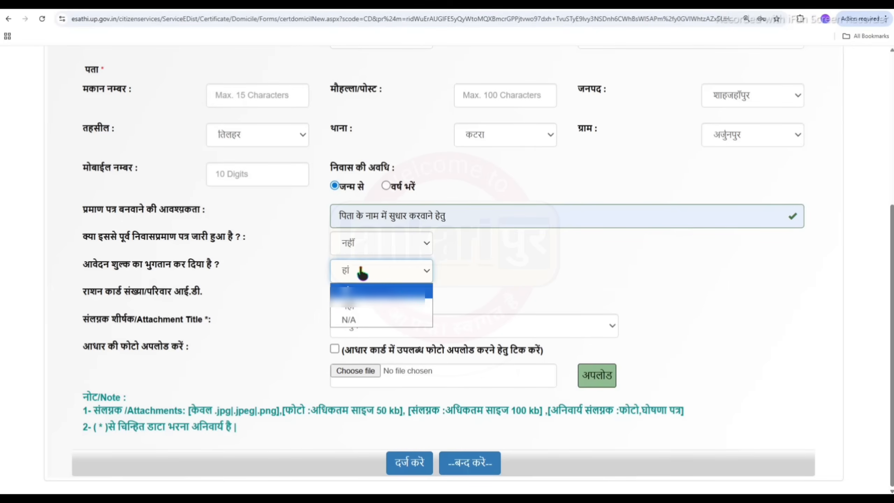
{"action": "left_click", "coordinate": [364, 309]}
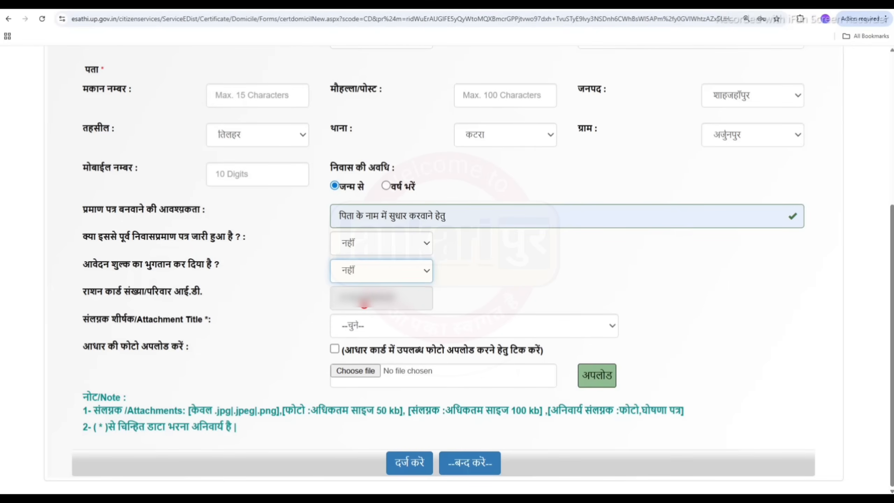
{"action": "left_click", "coordinate": [403, 327]}
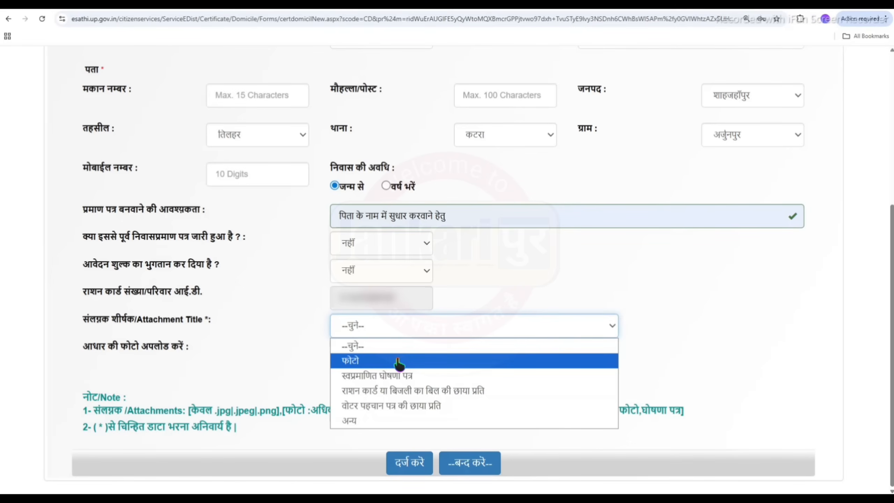
Attach the Aadhaar card photo under फोटो, then set the attachment title to स्वप्रमाणित घोषणा पत्र.
{"action": "left_click", "coordinate": [398, 361]}
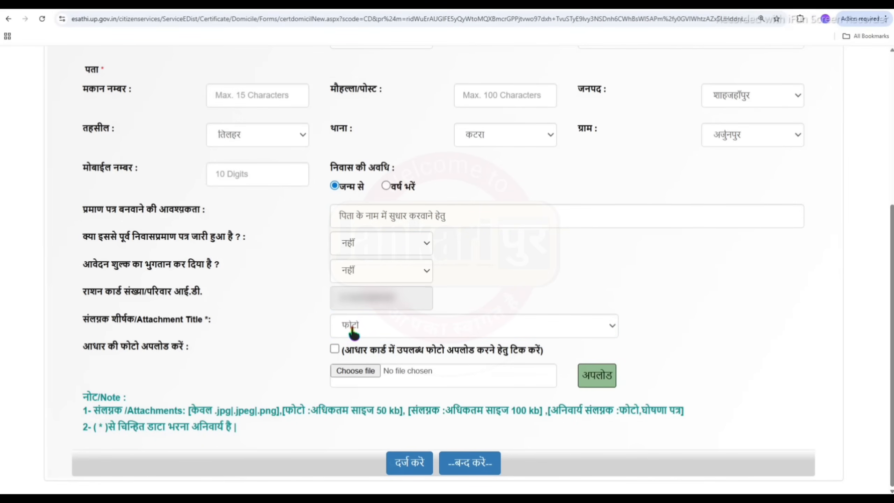
{"action": "left_click", "coordinate": [335, 349]}
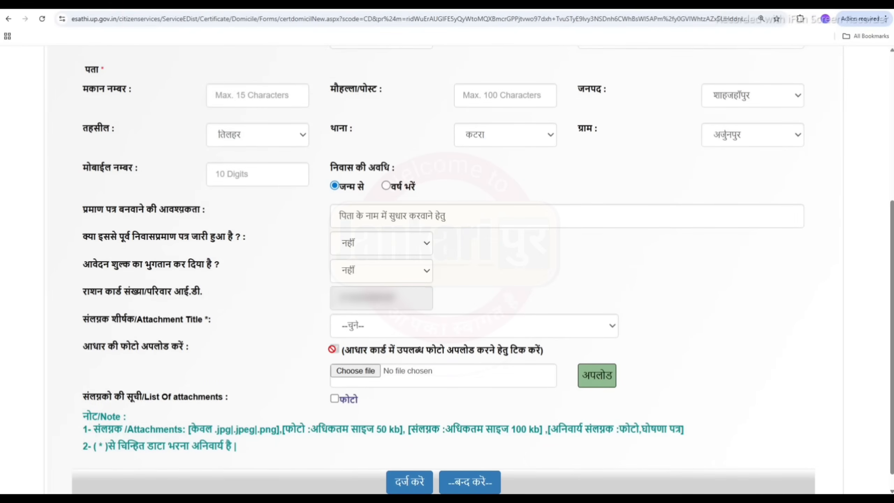
{"action": "left_click", "coordinate": [377, 331]}
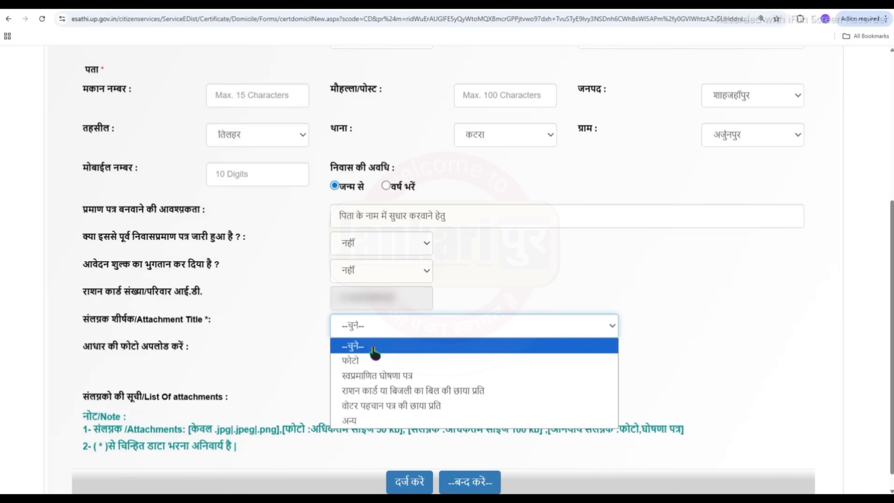
{"action": "left_click", "coordinate": [372, 380]}
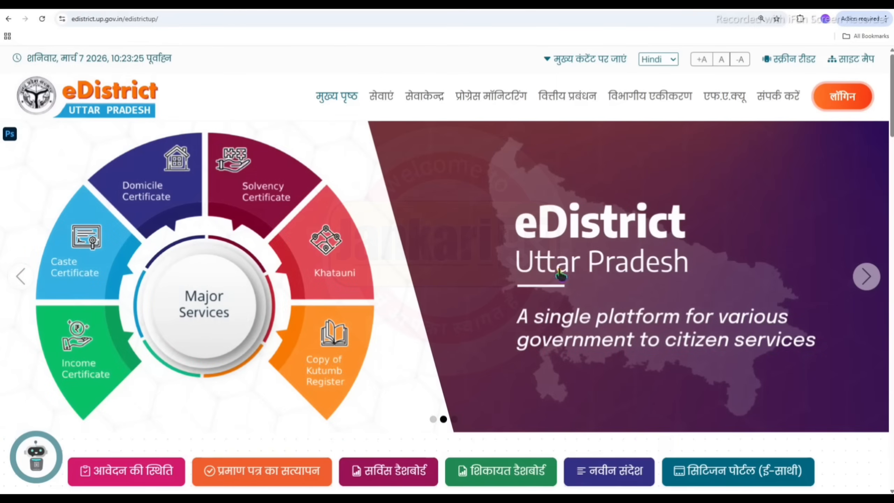
Open the स्वप्रमाणित घोषणा पत्र form (selfdeclaration_hindi.pdf) from the eDistrict downloads section.
{"action": "scroll", "coordinate": [583, 377], "scroll_direction": "down", "scroll_amount": 10}
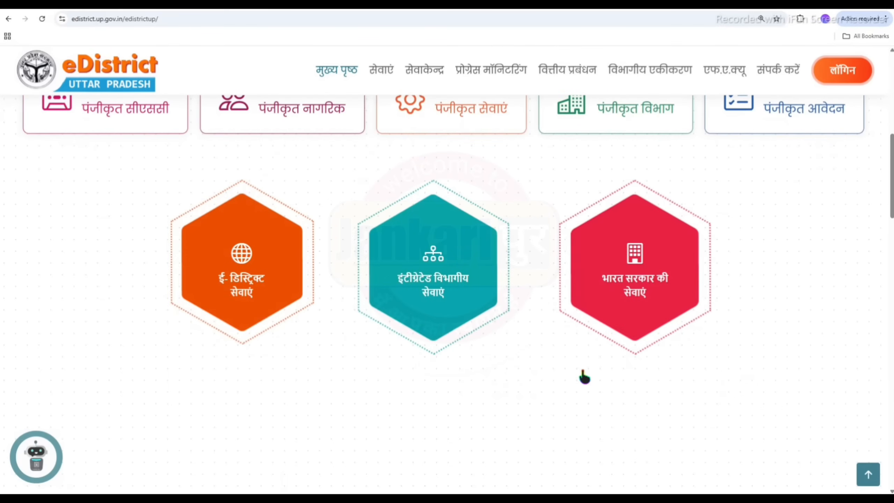
{"action": "scroll", "coordinate": [583, 369], "scroll_direction": "down", "scroll_amount": 5}
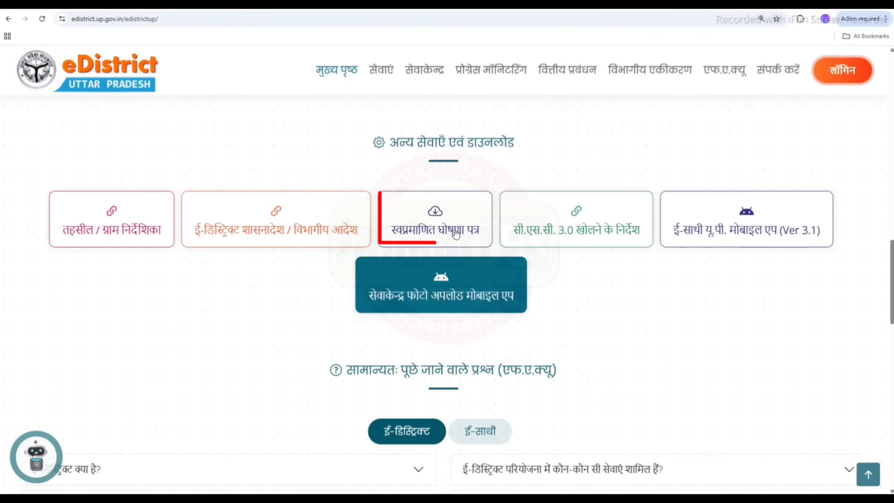
{"action": "left_click", "coordinate": [452, 233]}
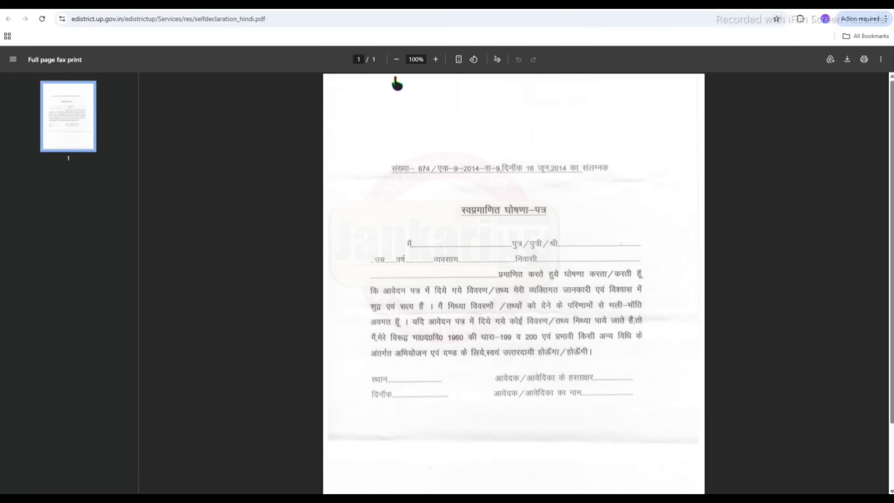
Zoom the declaration PDF to 110% and highlight its name and residence blanks.
{"action": "left_click", "coordinate": [436, 59]}
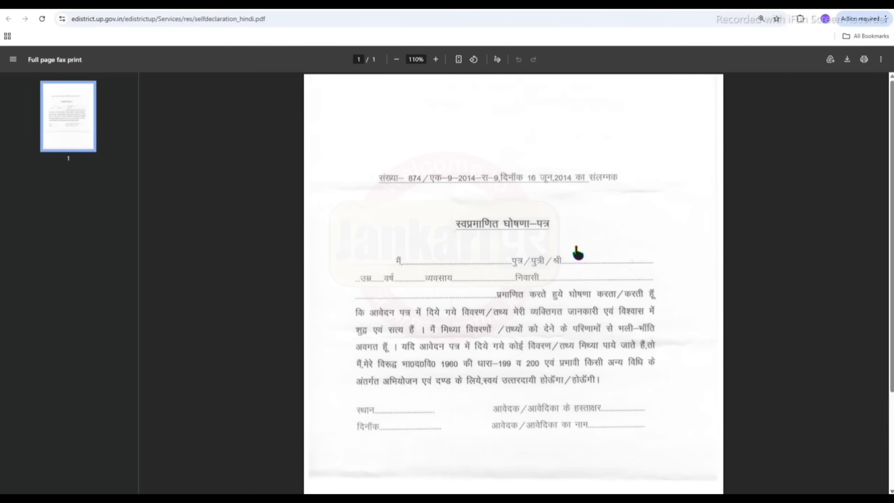
{"action": "scroll", "coordinate": [577, 253], "scroll_direction": "down", "scroll_amount": 3}
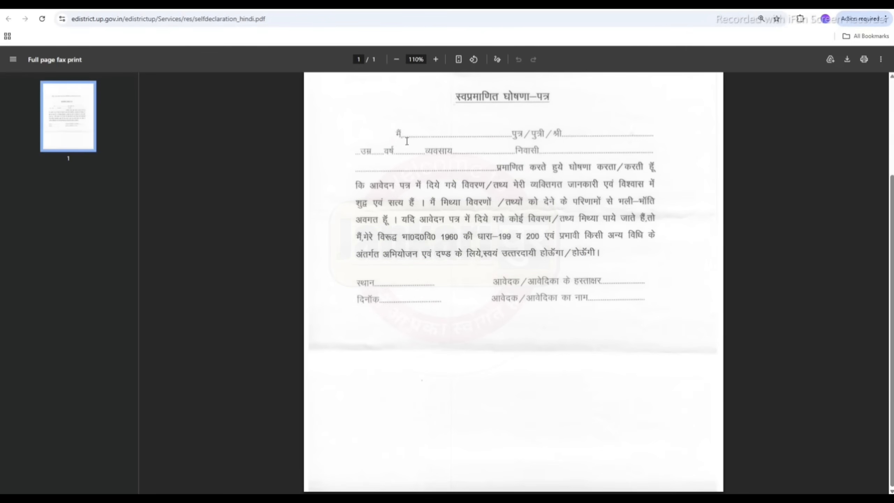
{"action": "left_click_drag", "start_coordinate": [398, 134], "coordinate": [489, 135]}
{"action": "left_click", "coordinate": [490, 140]}
{"action": "double_click", "coordinate": [570, 157]}
{"action": "left_click", "coordinate": [449, 159]}
Back on the domicile form, note the 100 kb limit and choose राशन कार्ड या बिजली का बिल की छाया प्रति.
{"action": "left_click", "coordinate": [280, 5]}
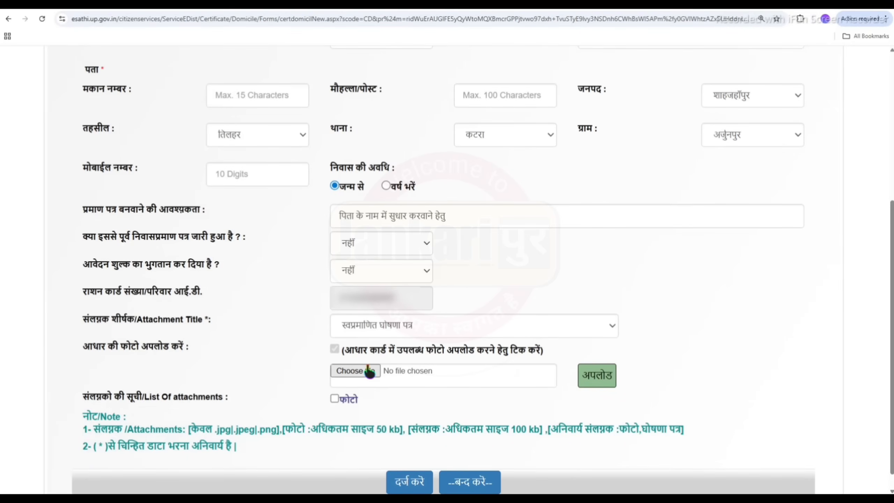
{"action": "left_click_drag", "start_coordinate": [496, 438], "coordinate": [529, 440]}
{"action": "left_click", "coordinate": [550, 446]}
{"action": "left_click", "coordinate": [487, 330]}
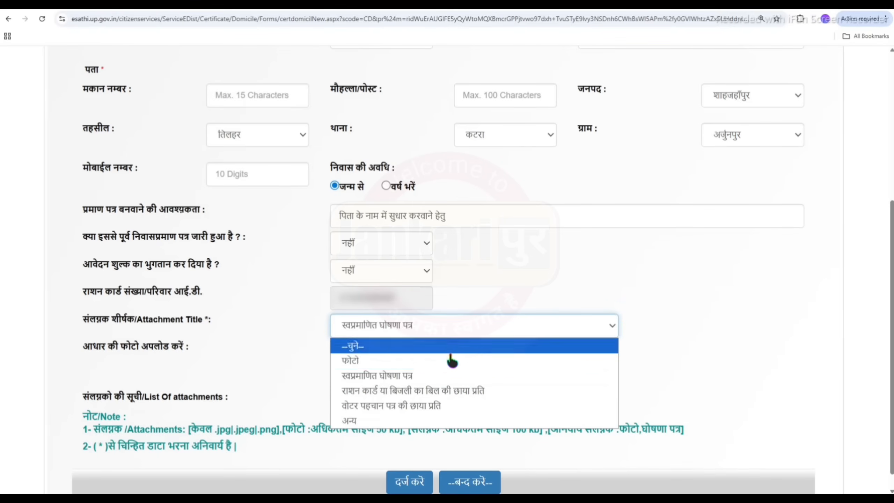
{"action": "left_click", "coordinate": [441, 395]}
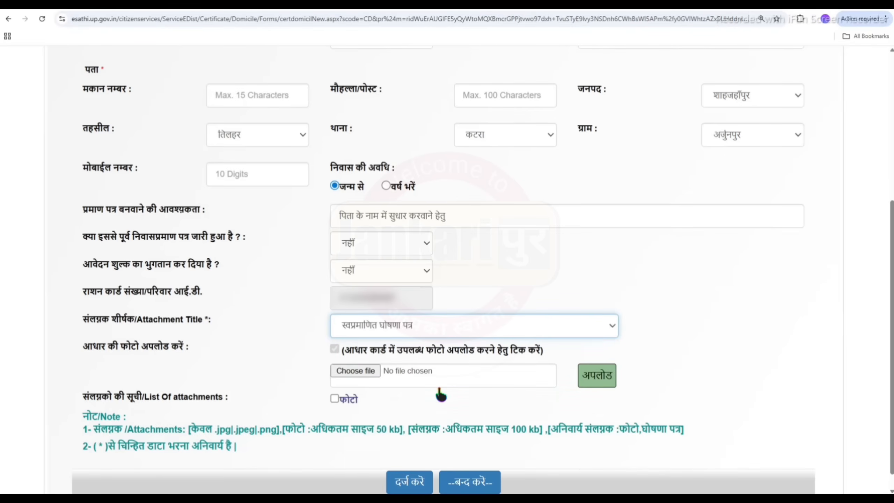
{"action": "left_click", "coordinate": [405, 328]}
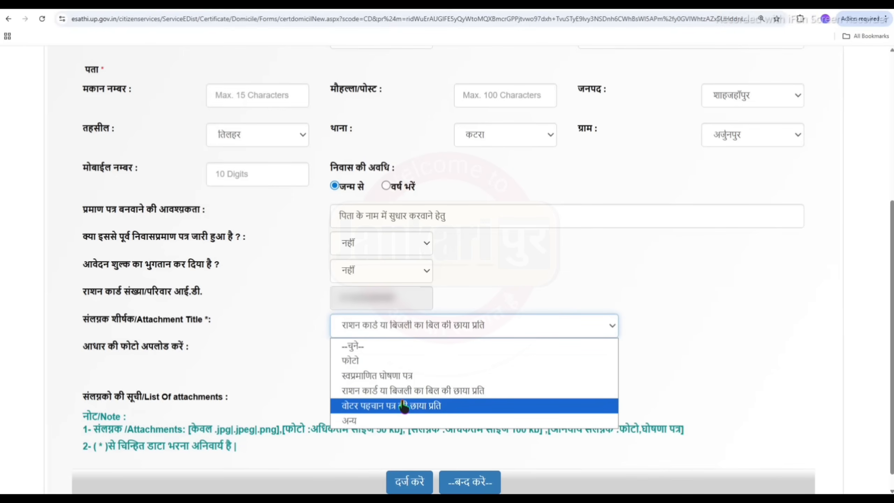
Select अन्य as the attachment title and enter the custom title 'Aadha' in the Title box.
{"action": "left_click", "coordinate": [358, 426]}
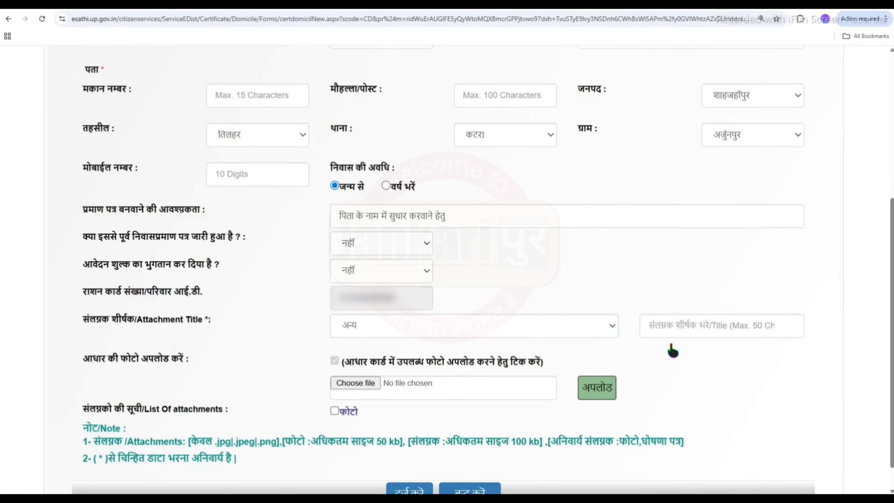
{"action": "left_click", "coordinate": [681, 325]}
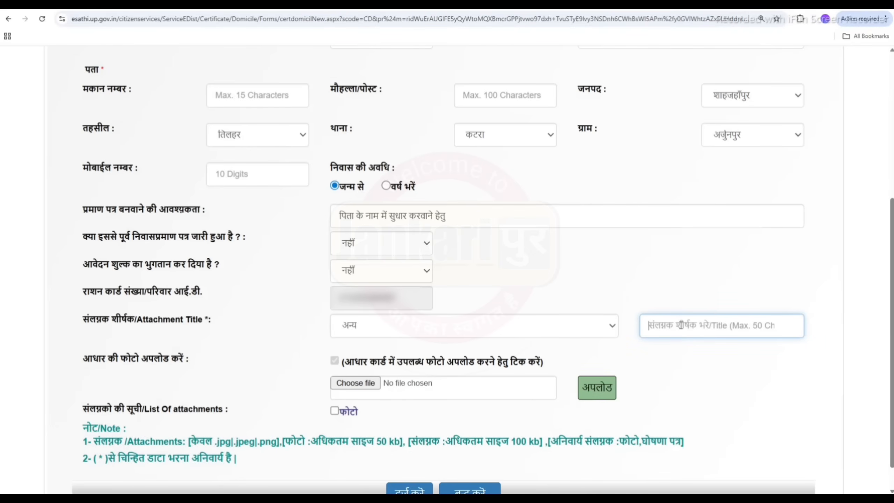
{"action": "type", "text": "Aa"}
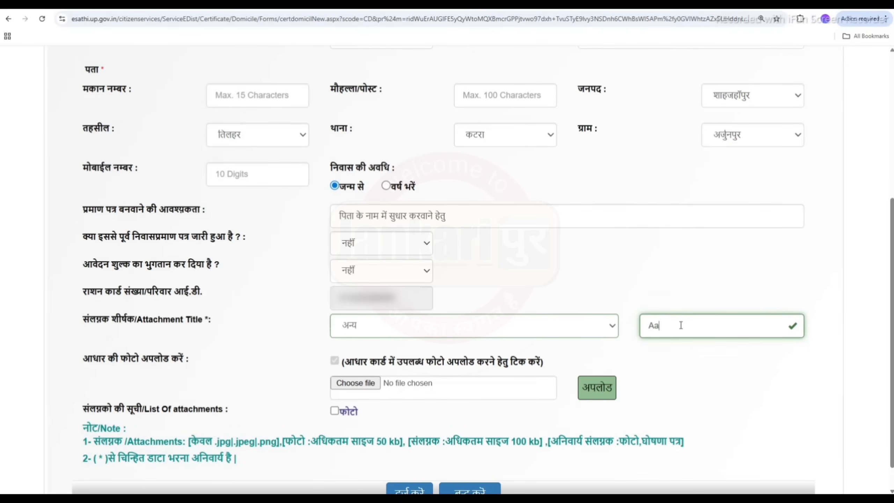
{"action": "type", "text": "dhar card"}
{"action": "left_click", "coordinate": [432, 354]}
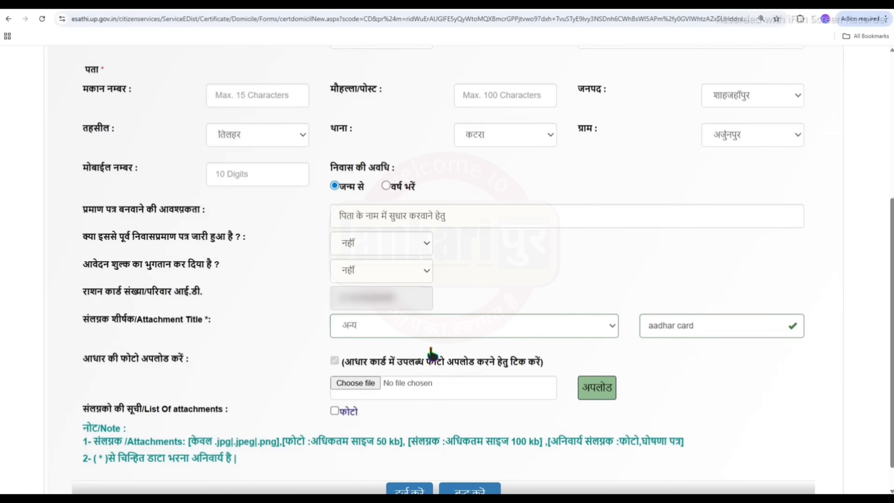
{"action": "left_click_drag", "start_coordinate": [465, 431], "coordinate": [571, 470]}
{"action": "left_click", "coordinate": [565, 465]}
{"action": "left_click", "coordinate": [465, 333]}
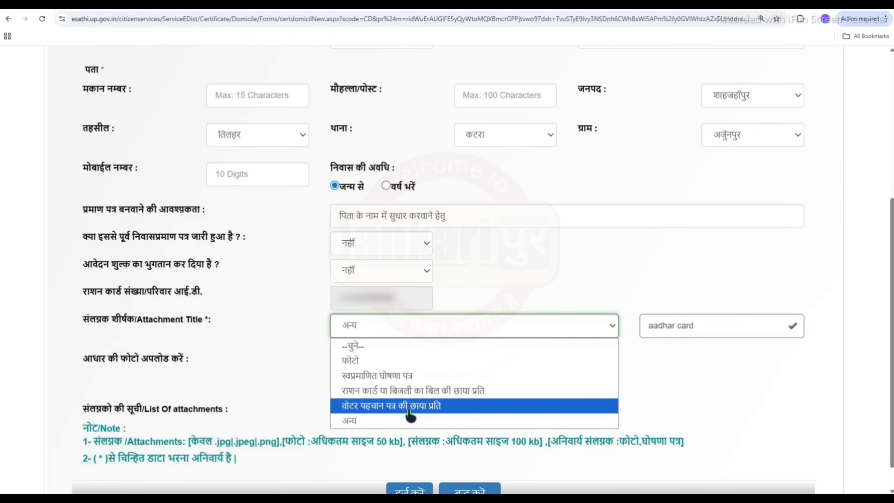
{"action": "left_click", "coordinate": [654, 405]}
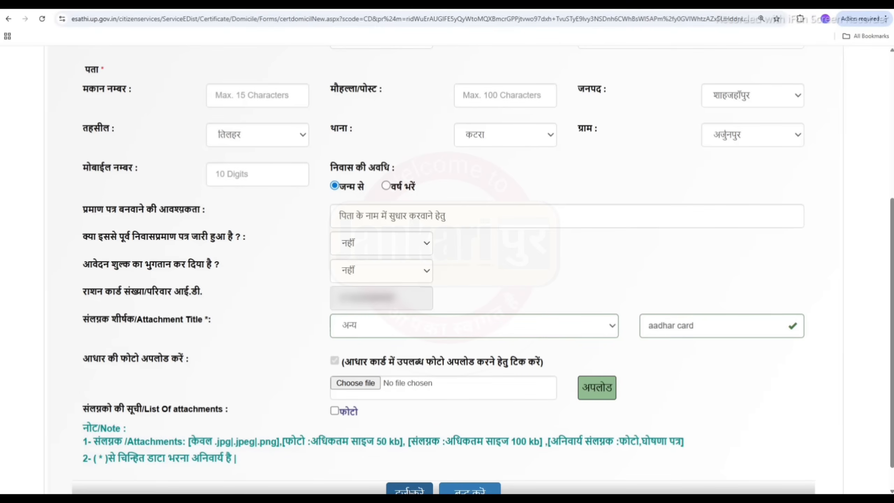
{"action": "scroll", "coordinate": [741, 448], "scroll_direction": "up", "scroll_amount": 6}
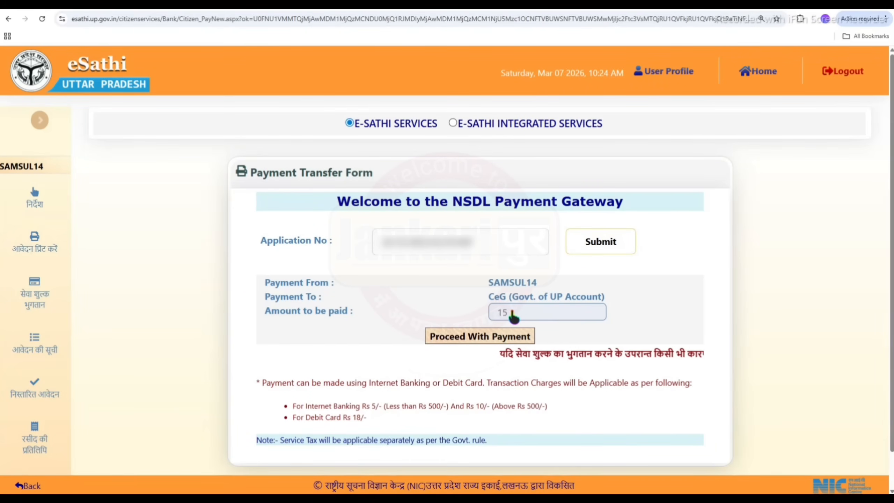
Proceed with paying the 15-rupee application fee and confirm going to the NSDL gateway.
{"action": "left_click_drag", "start_coordinate": [512, 312], "coordinate": [501, 315]}
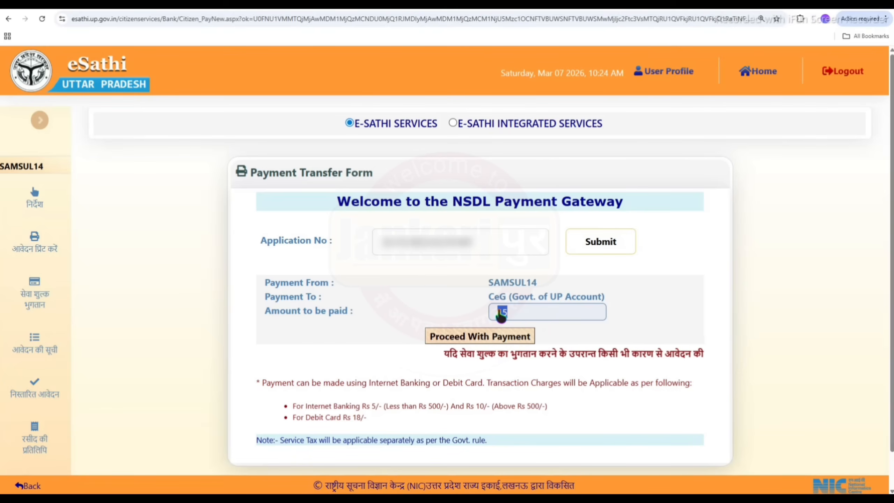
{"action": "left_click", "coordinate": [400, 295]}
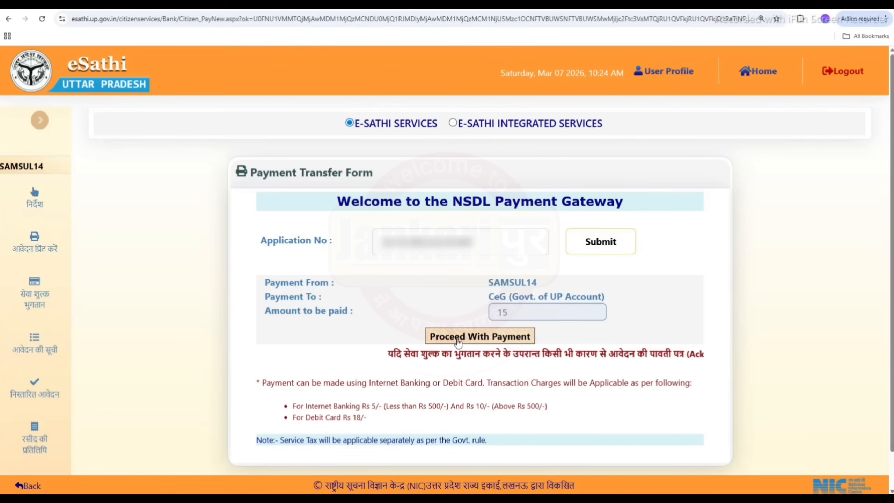
{"action": "left_click", "coordinate": [458, 340]}
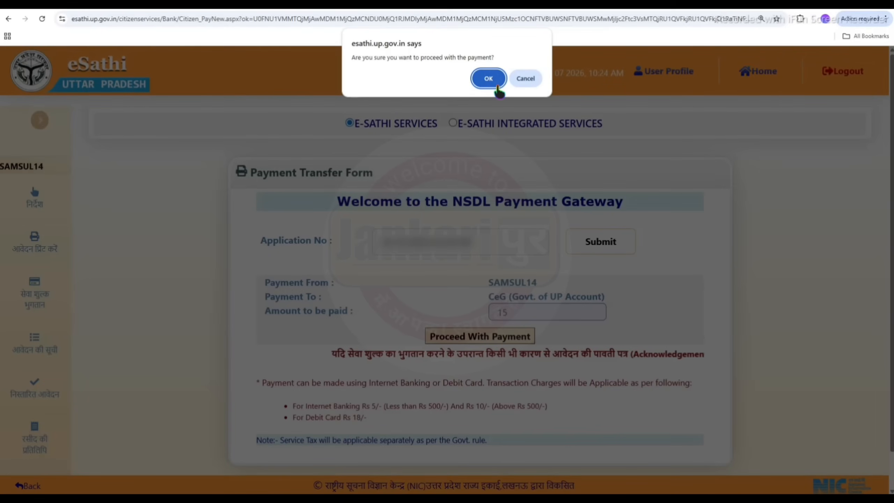
{"action": "left_click", "coordinate": [496, 84]}
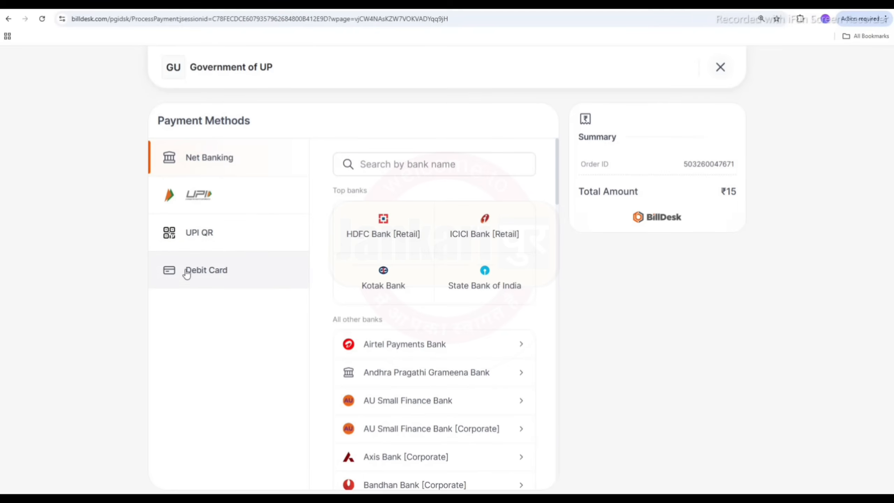
Choose UPI QR as the BillDesk payment method and check the ₹15 total.
{"action": "left_click", "coordinate": [188, 241]}
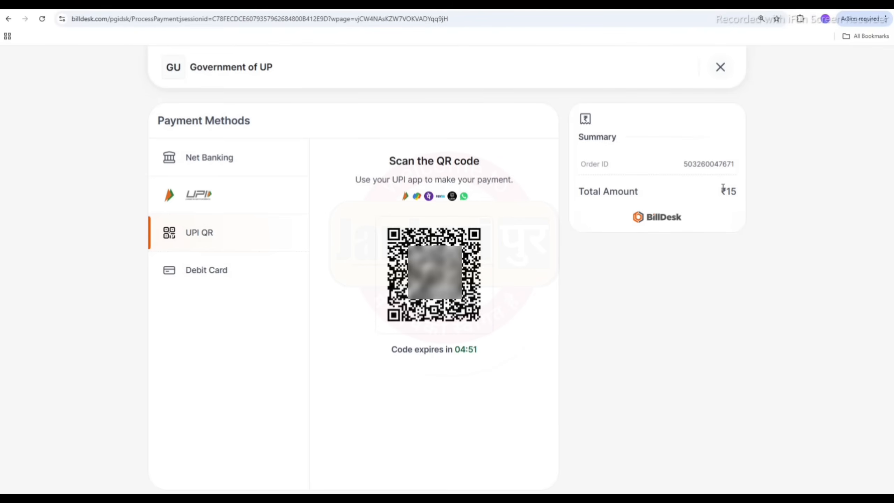
{"action": "left_click_drag", "start_coordinate": [723, 187], "coordinate": [743, 195]}
{"action": "left_click", "coordinate": [765, 196]}
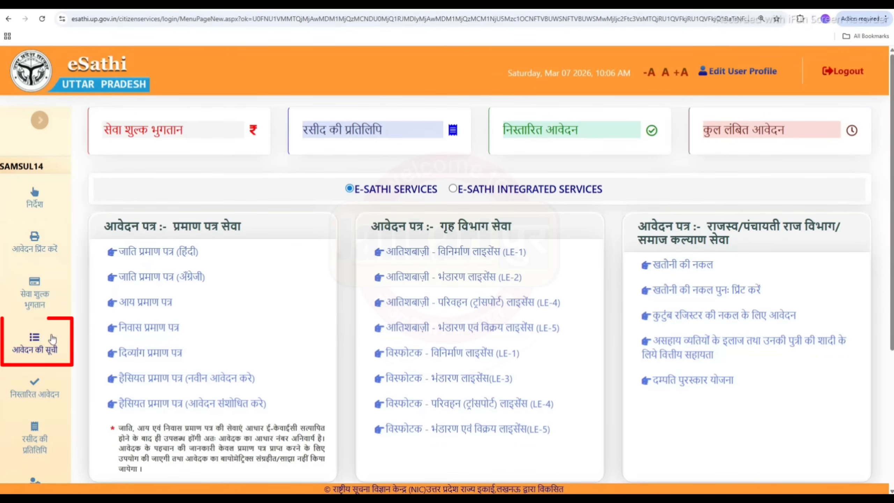
Open आवेदन की सूची and review row 1's payment-not-done status, row 2's forwarded status, and application number.
{"action": "left_click", "coordinate": [30, 346]}
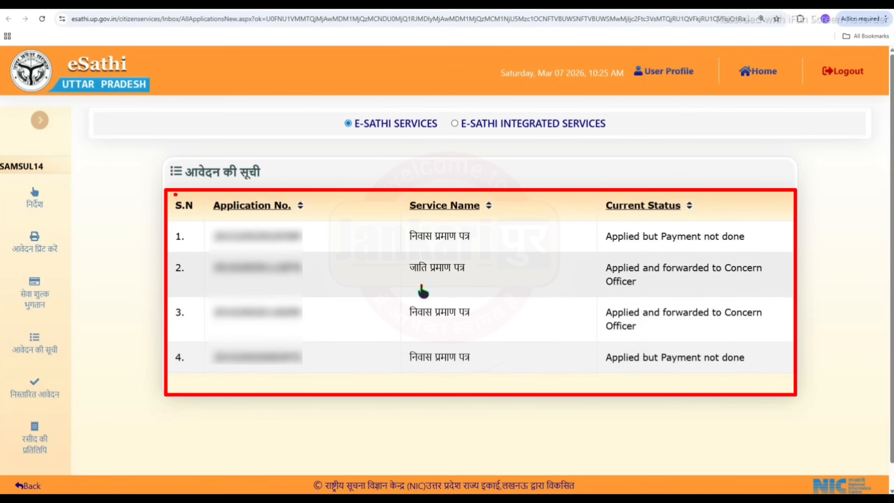
{"action": "left_click_drag", "start_coordinate": [411, 235], "coordinate": [484, 239]}
{"action": "left_click", "coordinate": [504, 243]}
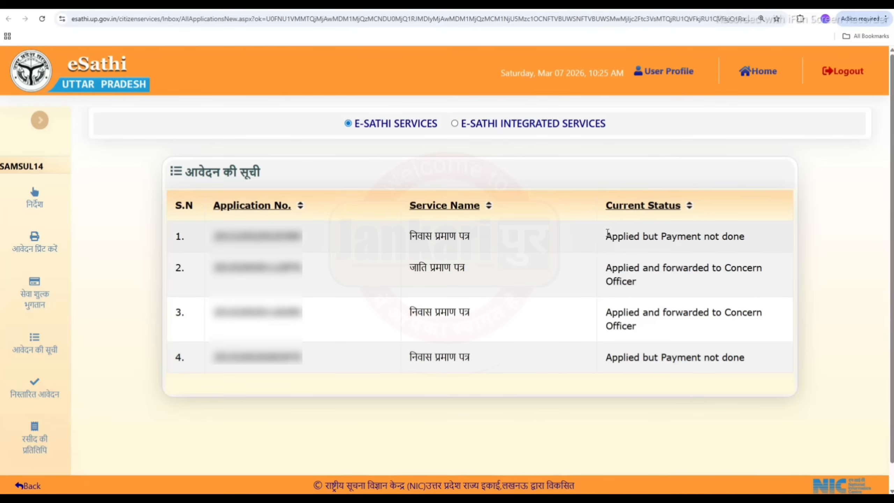
{"action": "left_click_drag", "start_coordinate": [608, 233], "coordinate": [748, 247]}
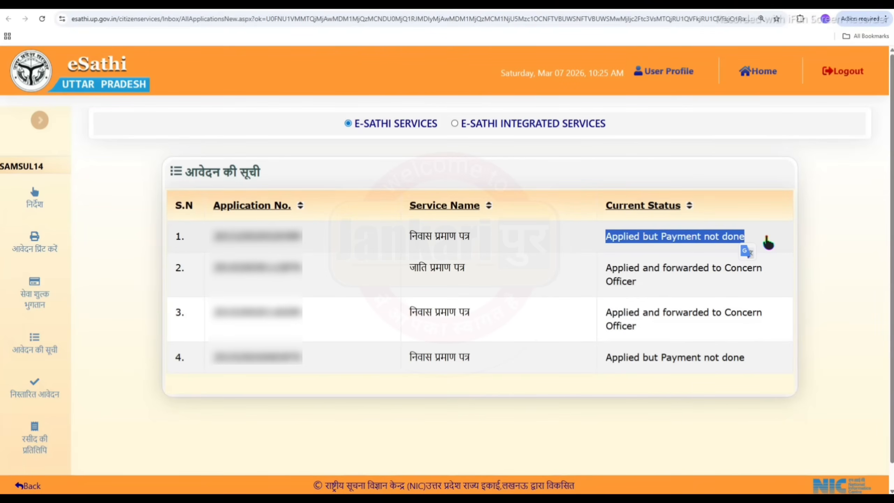
{"action": "left_click", "coordinate": [763, 244]}
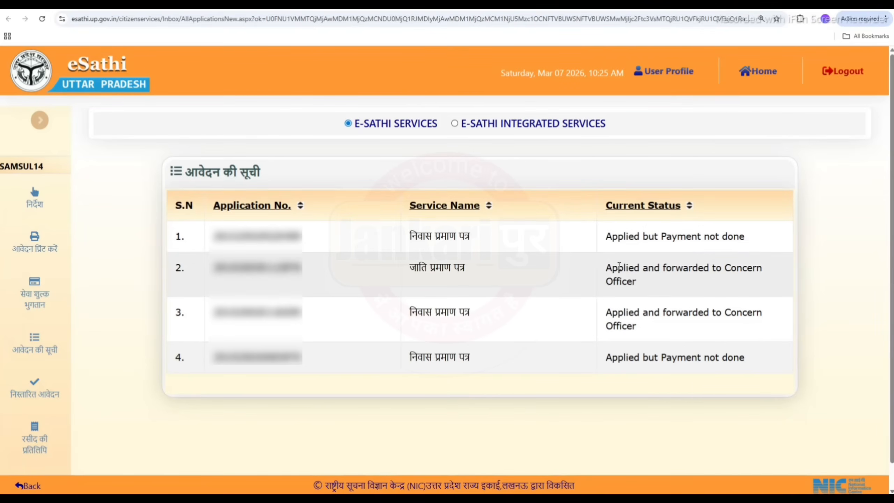
{"action": "left_click_drag", "start_coordinate": [607, 274], "coordinate": [695, 286]}
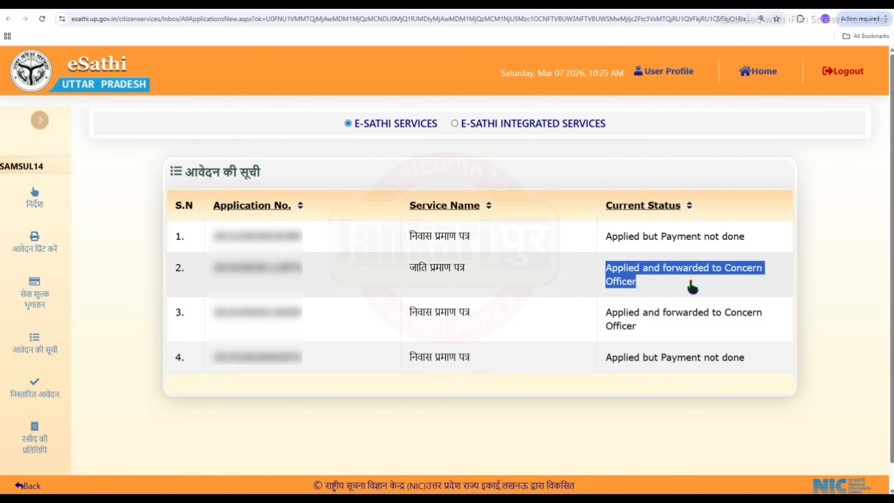
{"action": "left_click", "coordinate": [761, 289]}
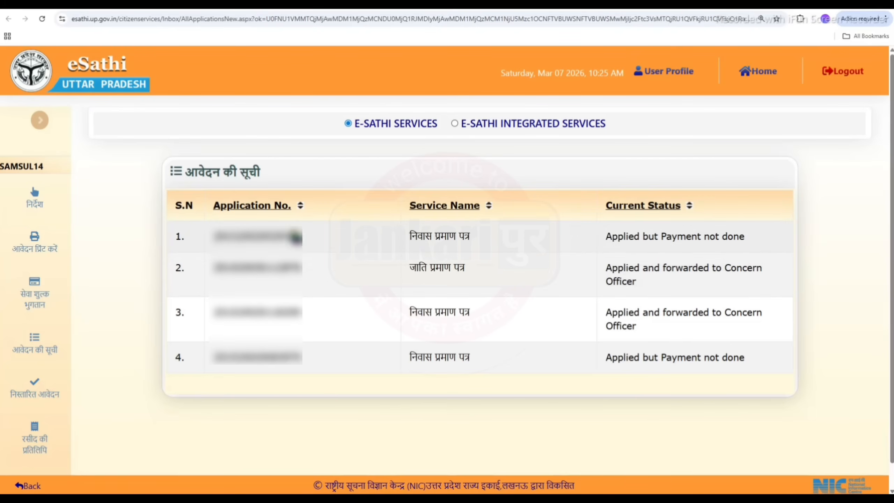
{"action": "left_click_drag", "start_coordinate": [211, 241], "coordinate": [296, 248]}
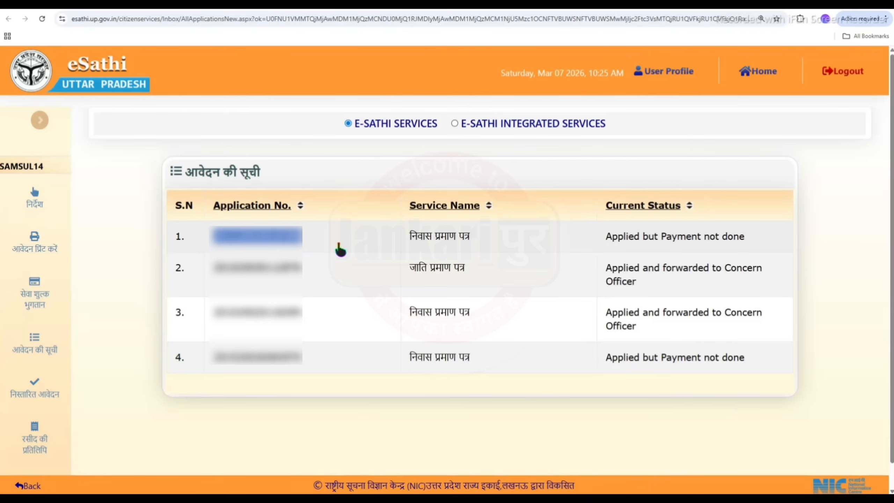
{"action": "left_click", "coordinate": [99, 322]}
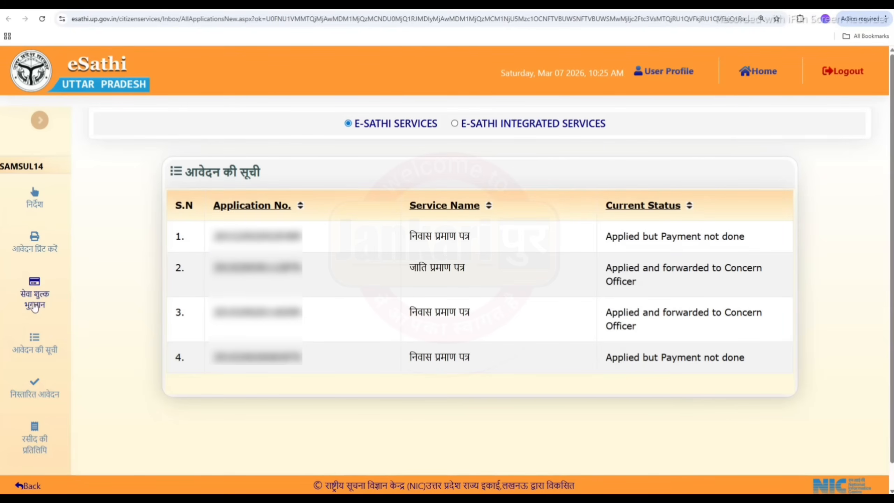
Fetch the acknowledgement slip using the pasted application number, review its 15 रु. fee, then close it.
{"action": "left_click", "coordinate": [38, 448]}
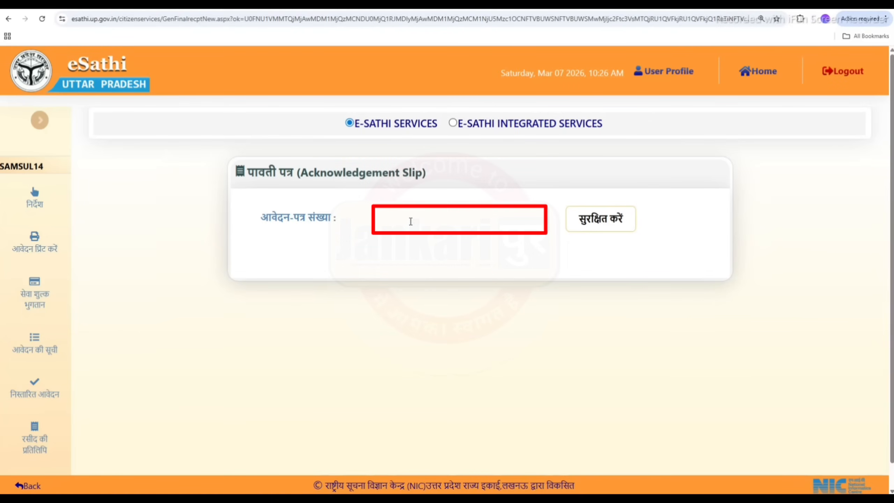
{"action": "left_click", "coordinate": [410, 221]}
{"action": "key", "text": "ctrl+v"}
{"action": "left_click", "coordinate": [623, 228]}
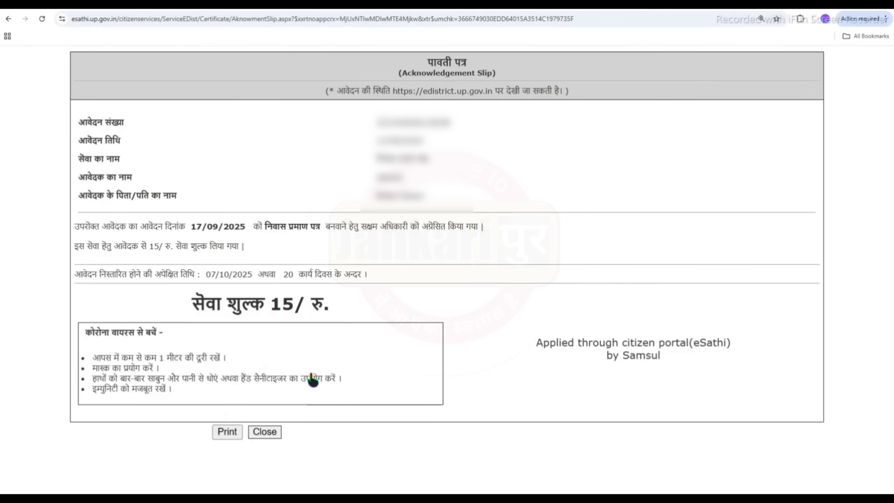
{"action": "left_click", "coordinate": [264, 433]}
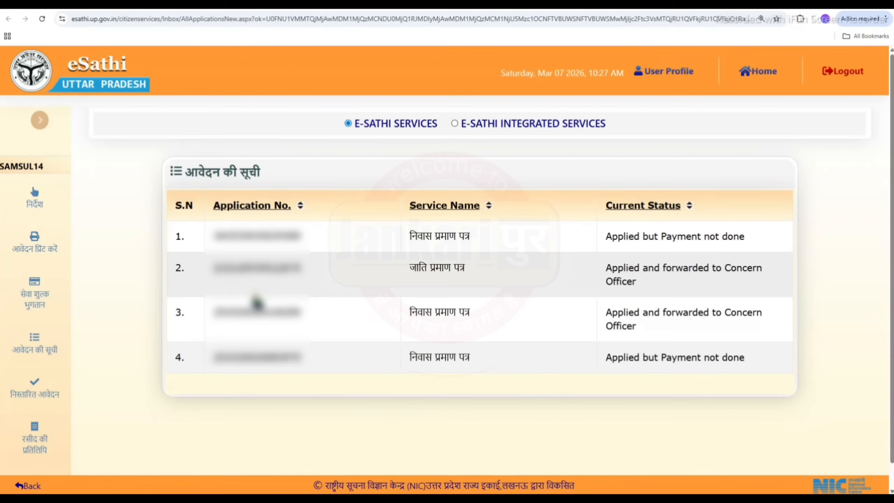
Check row 2's forwarded-to-officer status, then scroll through the services dashboard sections.
{"action": "left_click_drag", "start_coordinate": [605, 268], "coordinate": [721, 289]}
{"action": "left_click", "coordinate": [741, 285]}
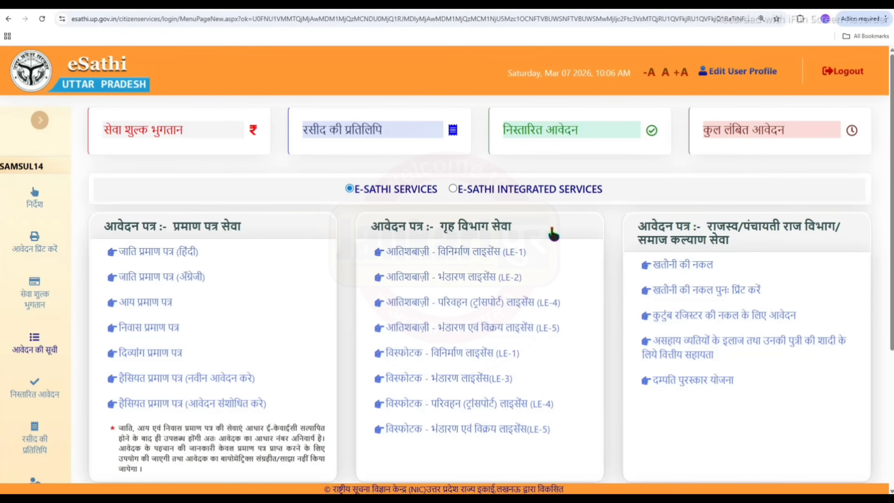
{"action": "scroll", "coordinate": [552, 226], "scroll_direction": "down", "scroll_amount": 3}
{"action": "scroll", "coordinate": [552, 227], "scroll_direction": "up", "scroll_amount": 3}
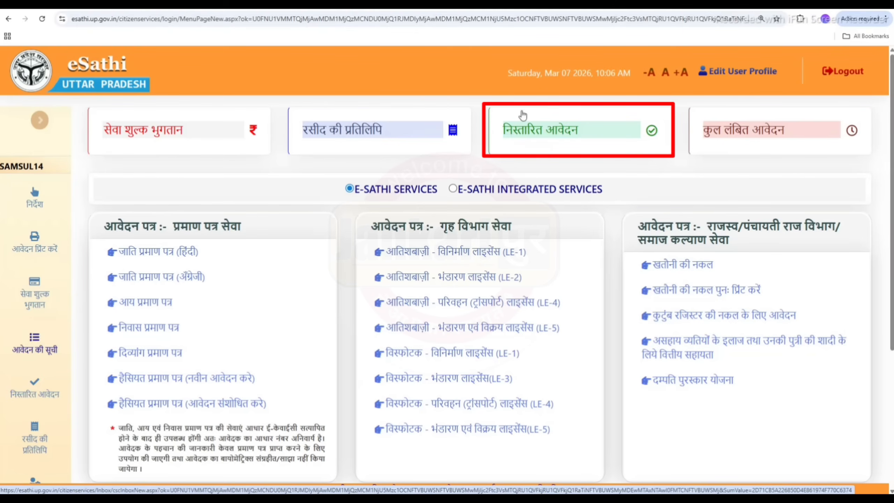
Open निस्तारित आवेदन, filter by Caste then Domicile, and open the issued domicile certificate.
{"action": "left_click", "coordinate": [542, 137]}
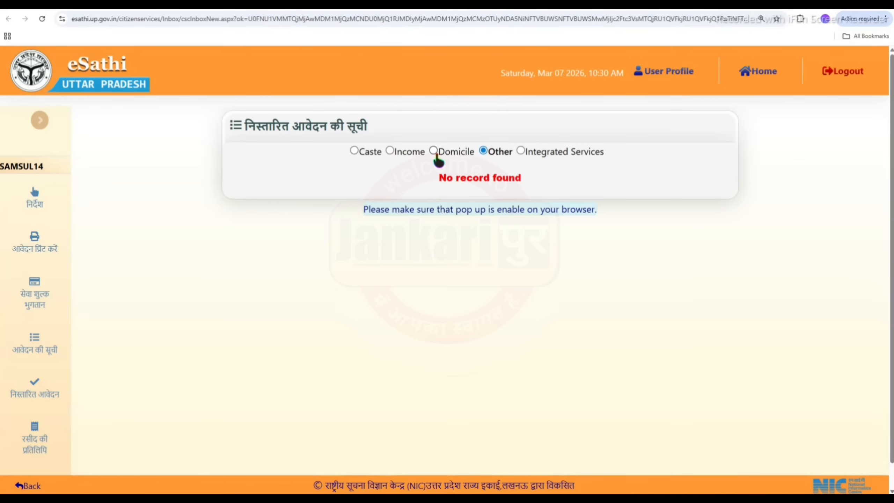
{"action": "left_click", "coordinate": [355, 151]}
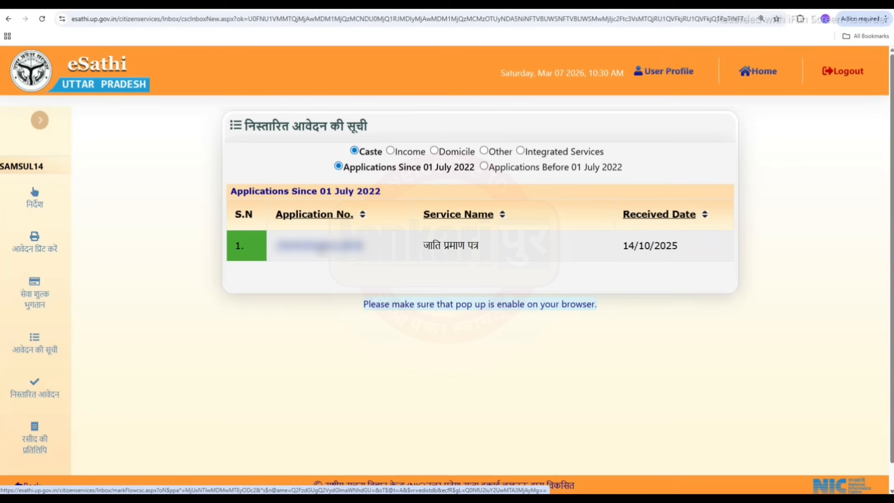
{"action": "left_click", "coordinate": [434, 152]}
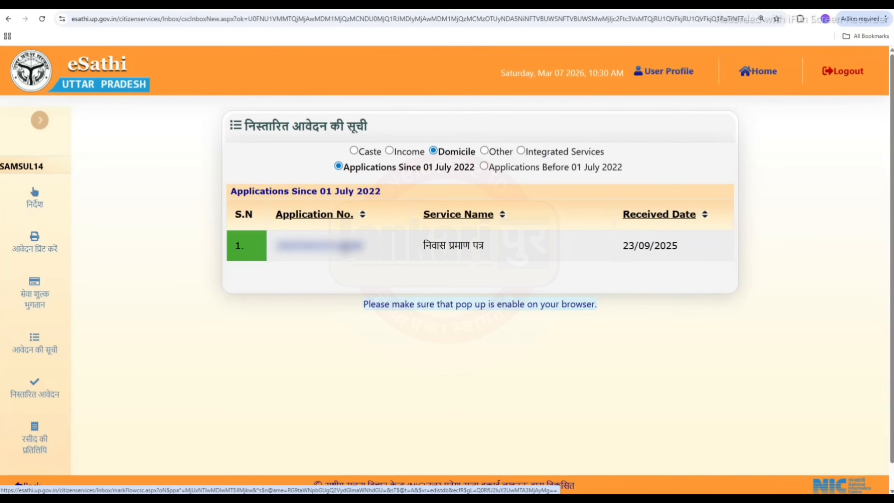
{"action": "left_click", "coordinate": [347, 246]}
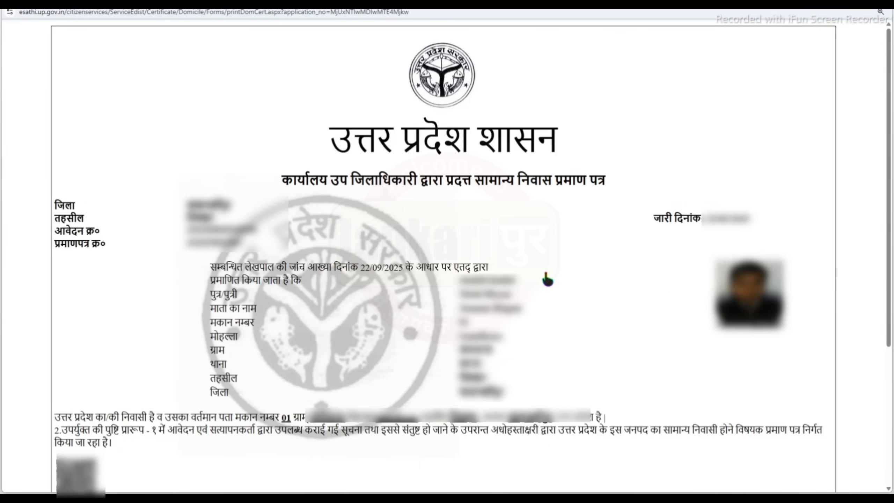
Scroll the domicile certificate to check its footer verification note and signing officer's designation.
{"action": "scroll", "coordinate": [738, 311], "scroll_direction": "down", "scroll_amount": 5}
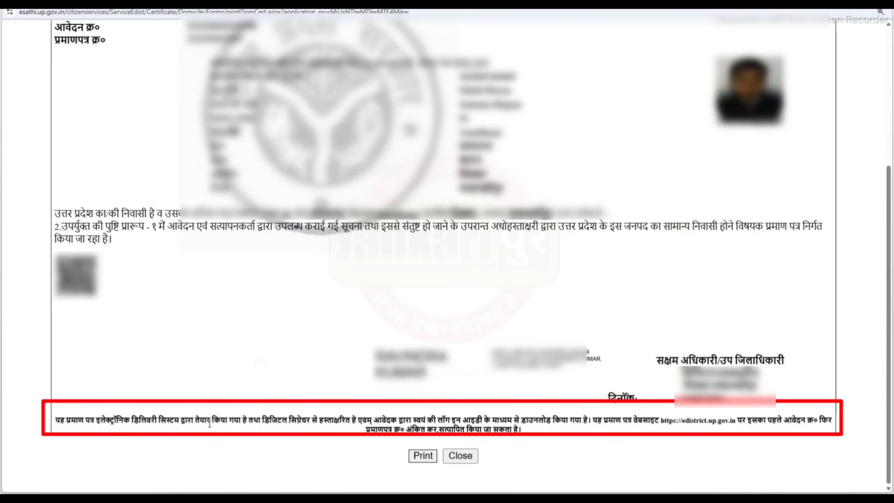
{"action": "left_click_drag", "start_coordinate": [61, 422], "coordinate": [588, 424]}
{"action": "left_click", "coordinate": [637, 437]}
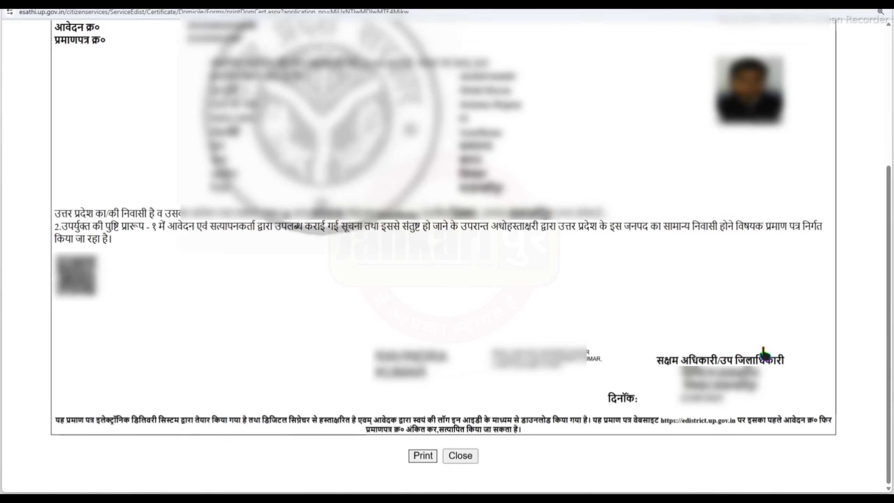
{"action": "left_click_drag", "start_coordinate": [670, 359], "coordinate": [777, 362]}
{"action": "left_click", "coordinate": [790, 388]}
Print the domicile certificate with Save as PDF as the destination.
{"action": "left_click", "coordinate": [422, 456]}
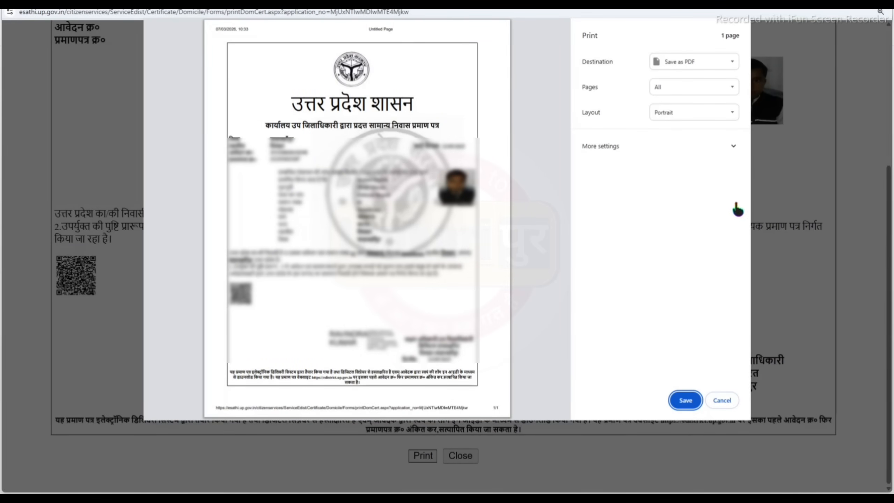
{"action": "left_click", "coordinate": [714, 65]}
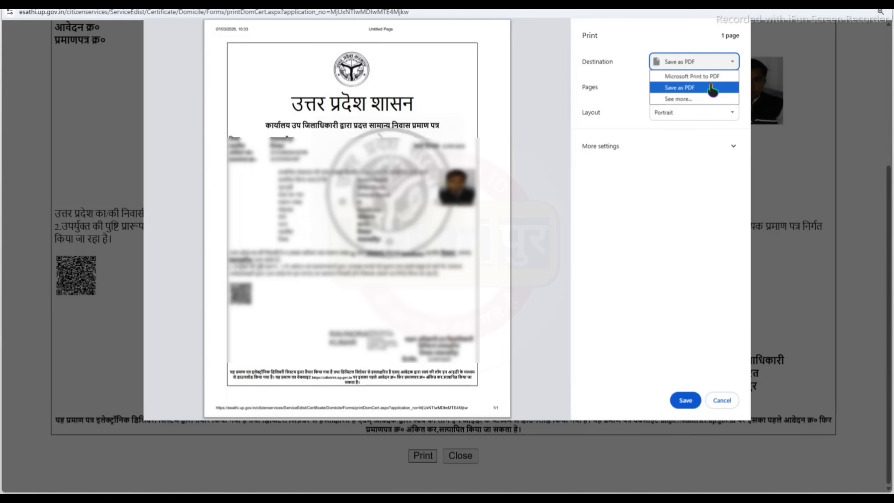
{"action": "left_click", "coordinate": [683, 140]}
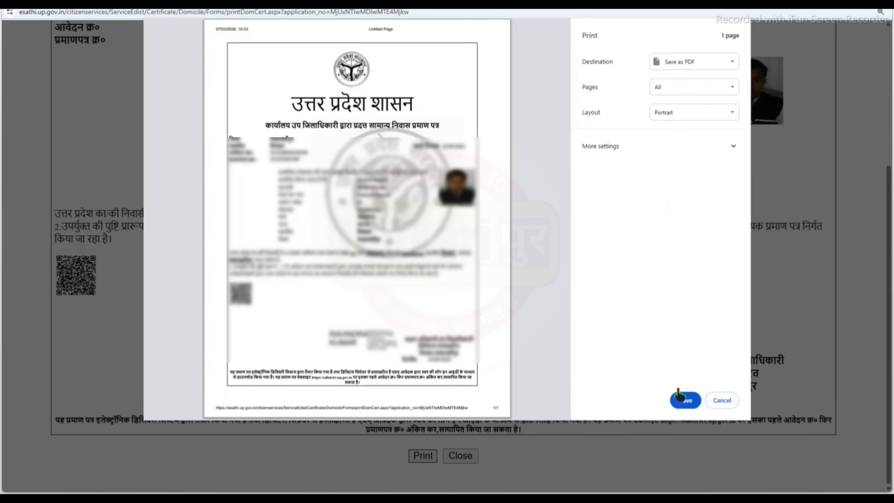